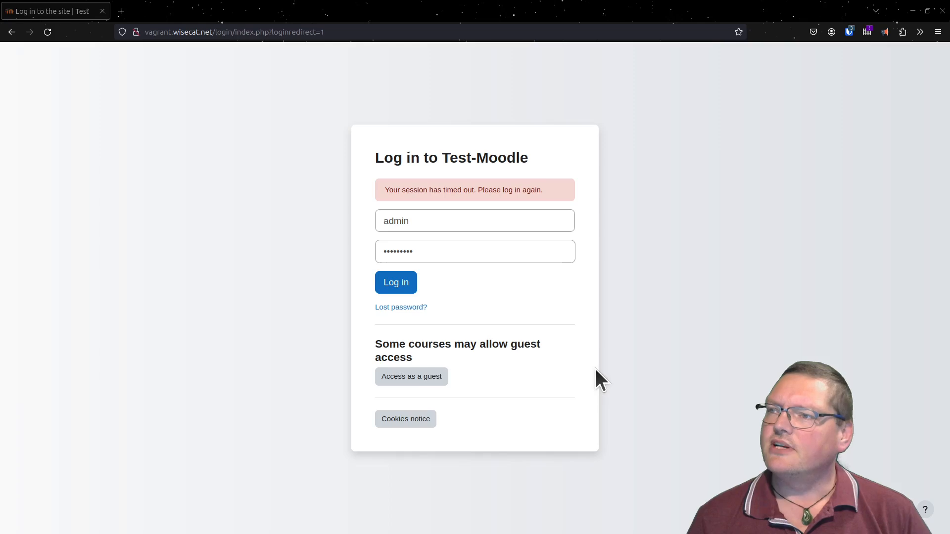
Log in to Test-Moodle with the prefilled admin credentials and dismiss the side panel hint on the dashboard
left_click(398, 282)
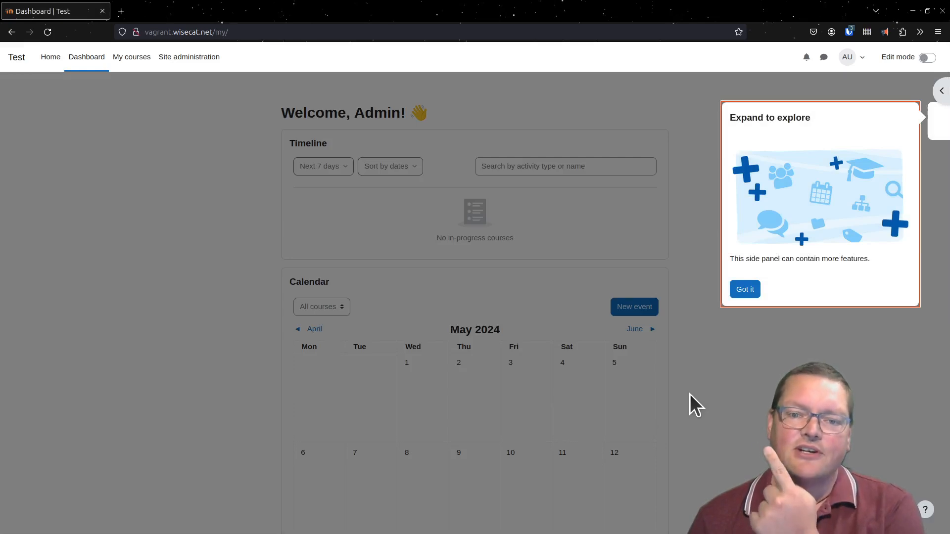
left_click(751, 291)
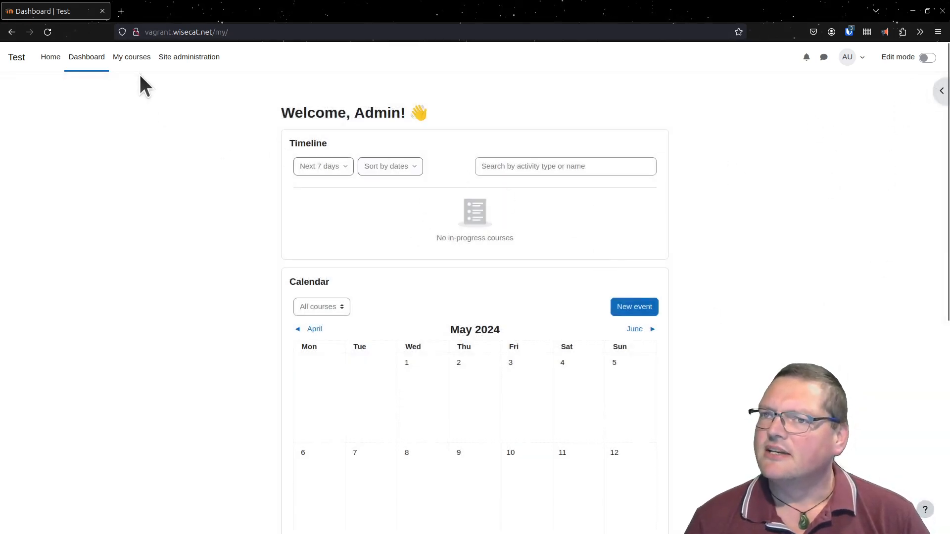
Start creating a new course from the My courses page, dismissing the courses and categories hint
left_click(133, 57)
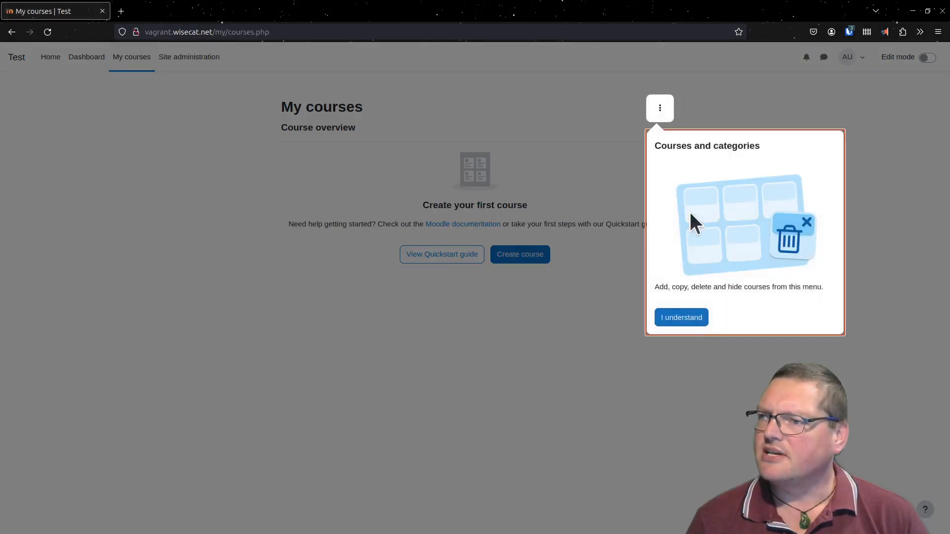
left_click(693, 318)
left_click(525, 255)
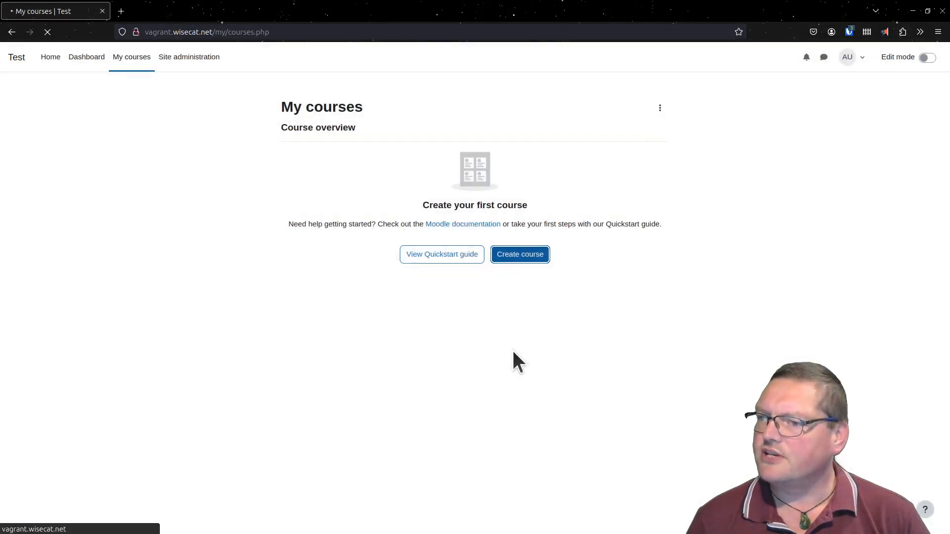
Enter "Pronunciation 101" as the course full name
left_click(433, 245)
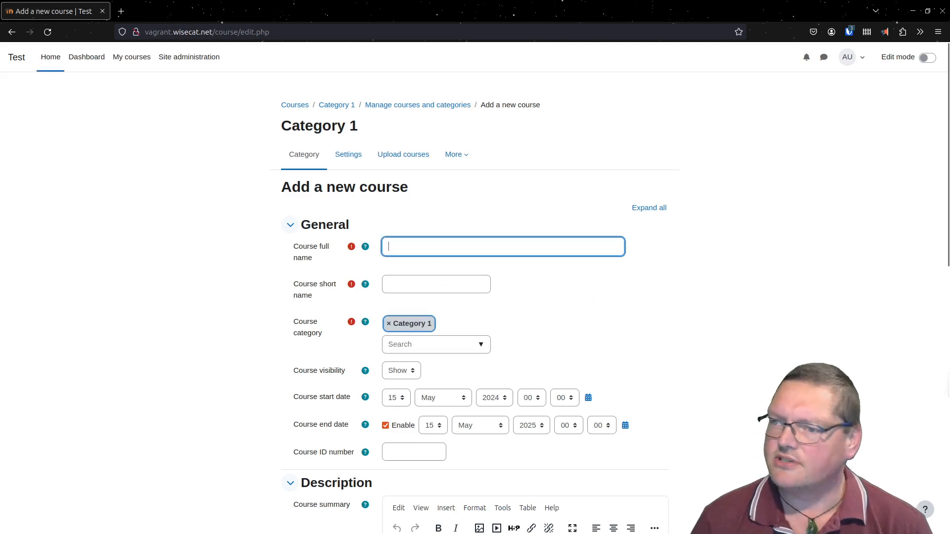
type("Pro")
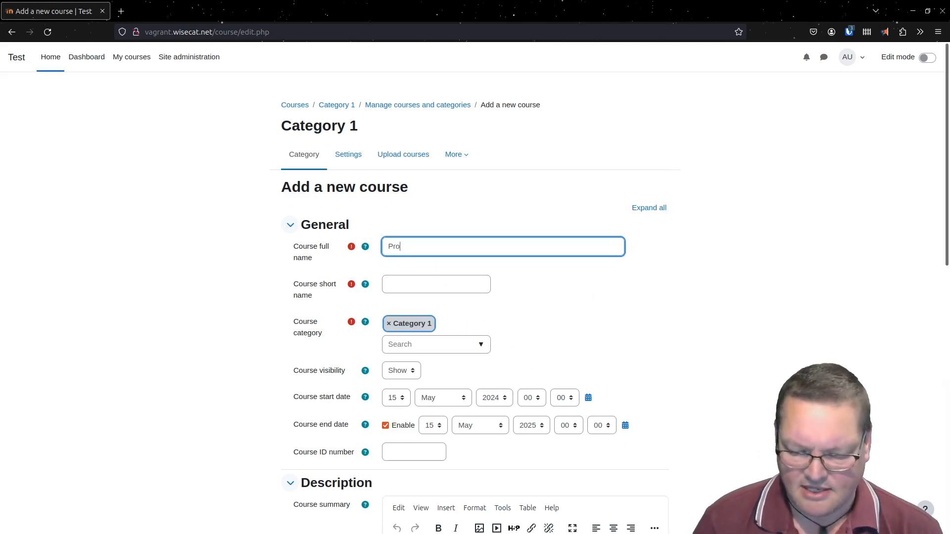
type("n")
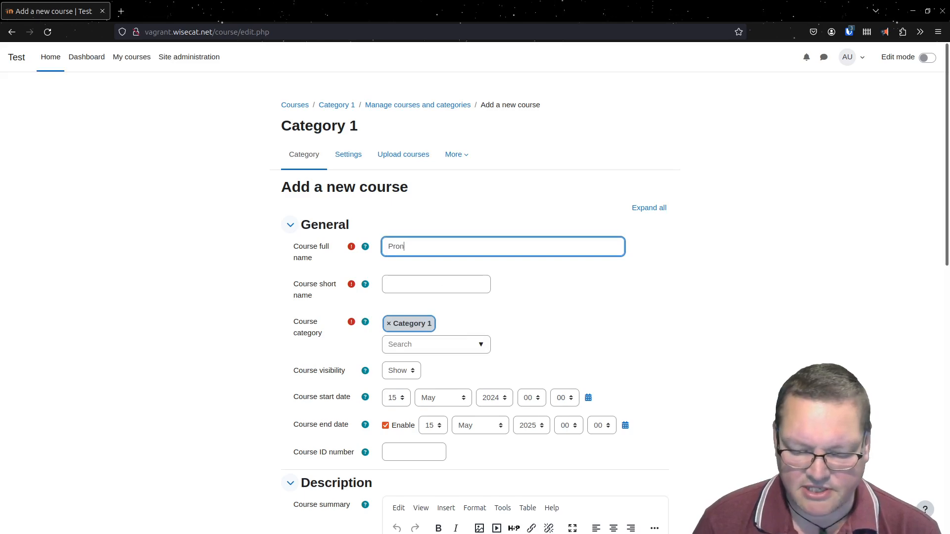
type("unciatio")
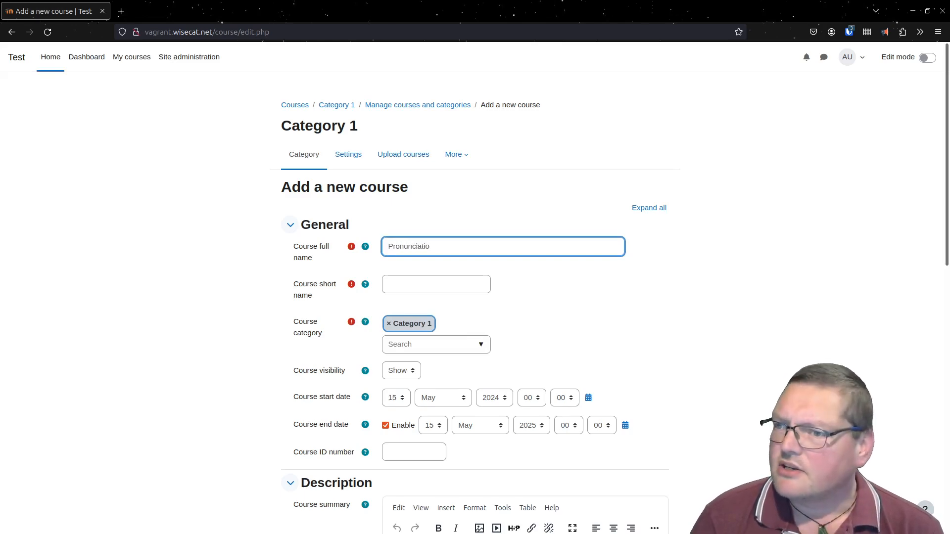
type("n ")
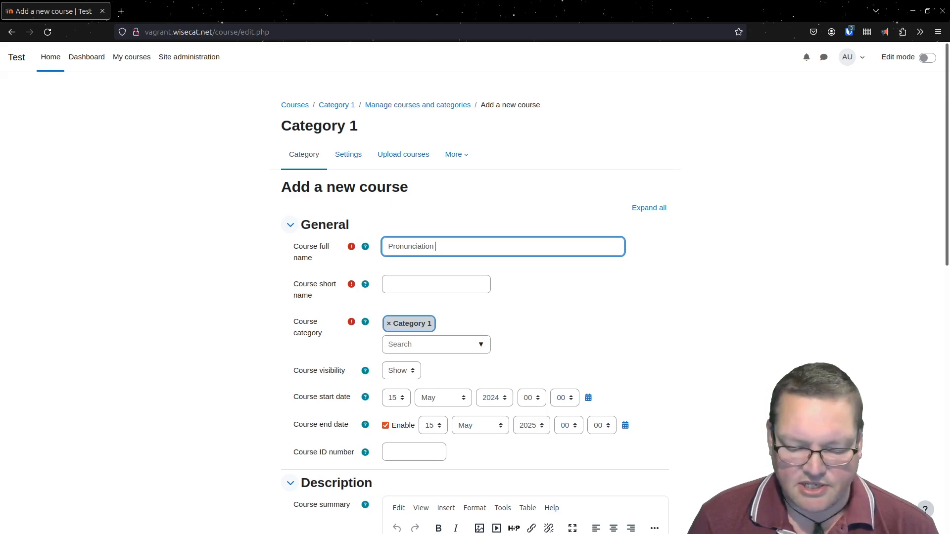
type("101")
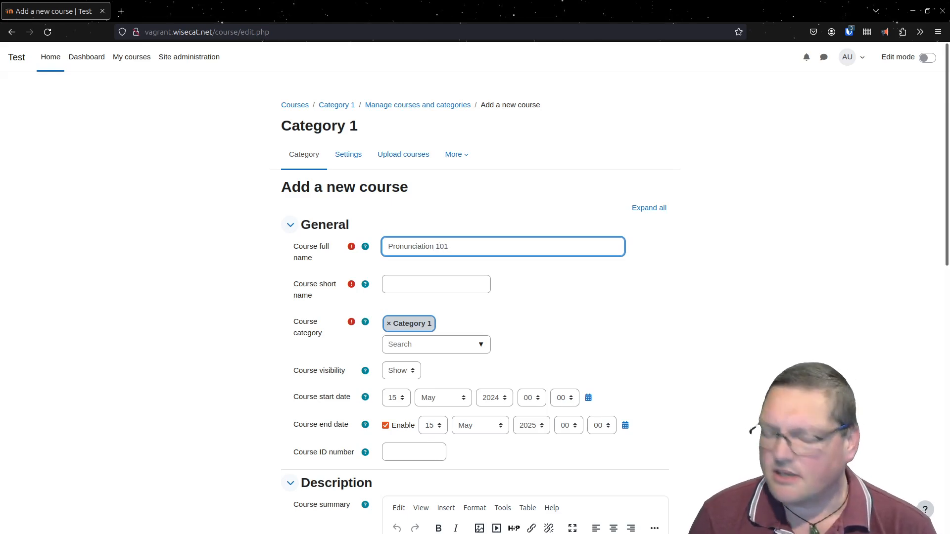
Copy the full name into the course short name, then save and display the course
key("ctrl+a")
key("ctrl+c")
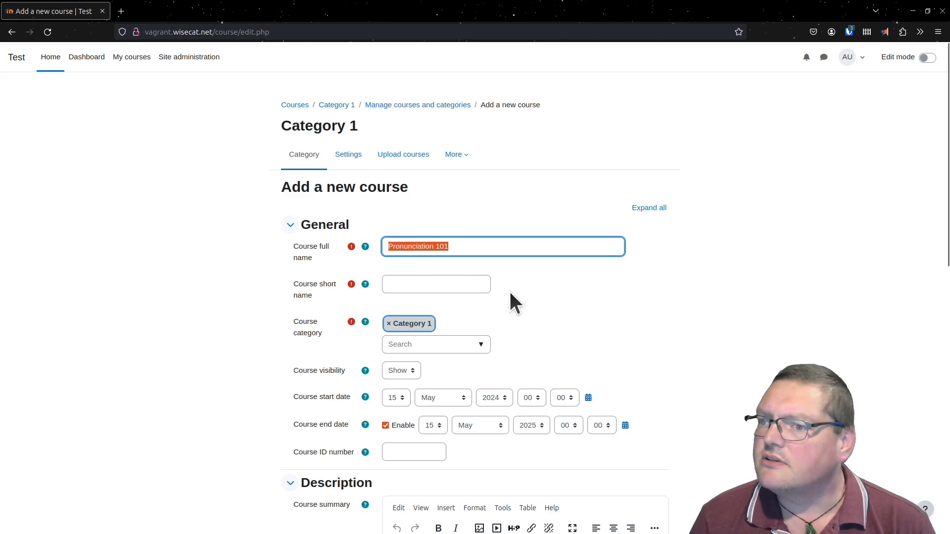
left_click(462, 282)
key("ctrl+v")
scroll(676, 375, "down", 2)
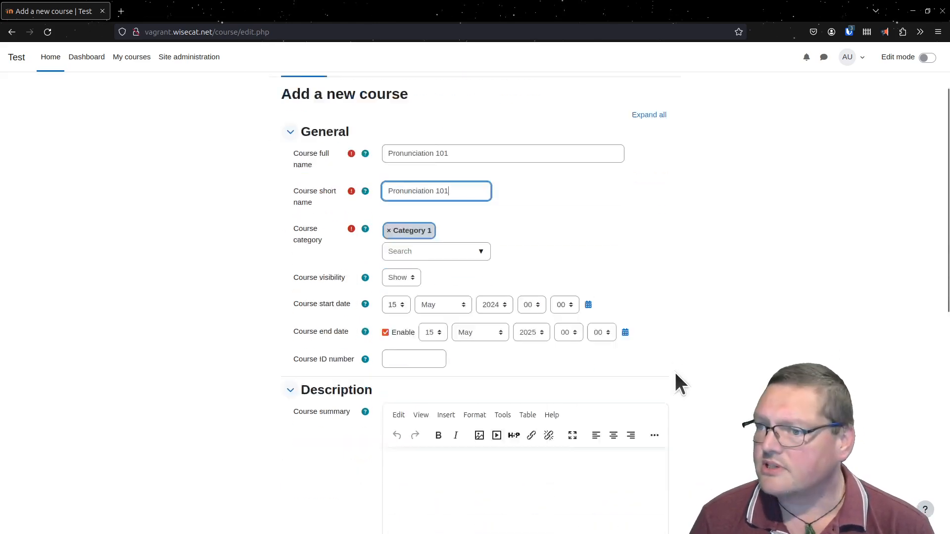
scroll(675, 381, "down", 10)
left_click(411, 462)
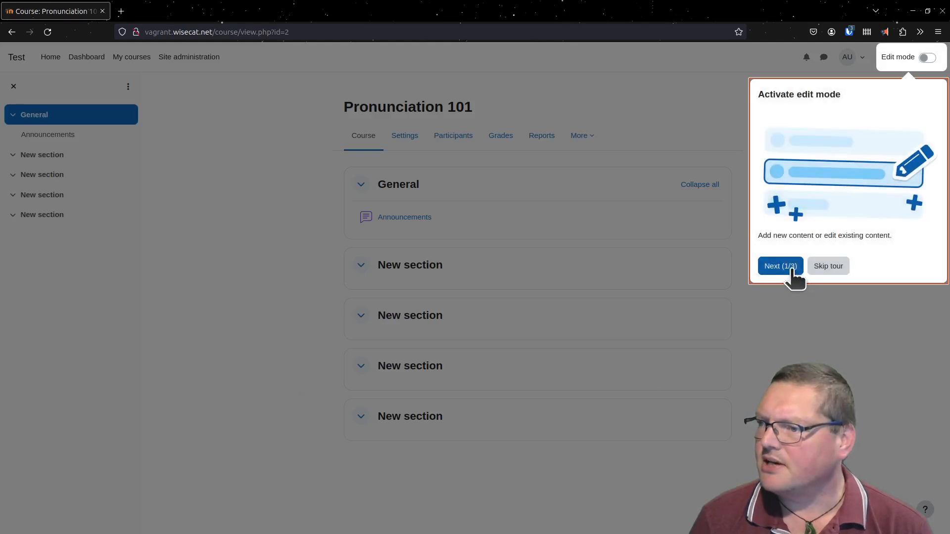
Skip the course page's guided tour and turn on edit mode for the course
left_click(790, 270)
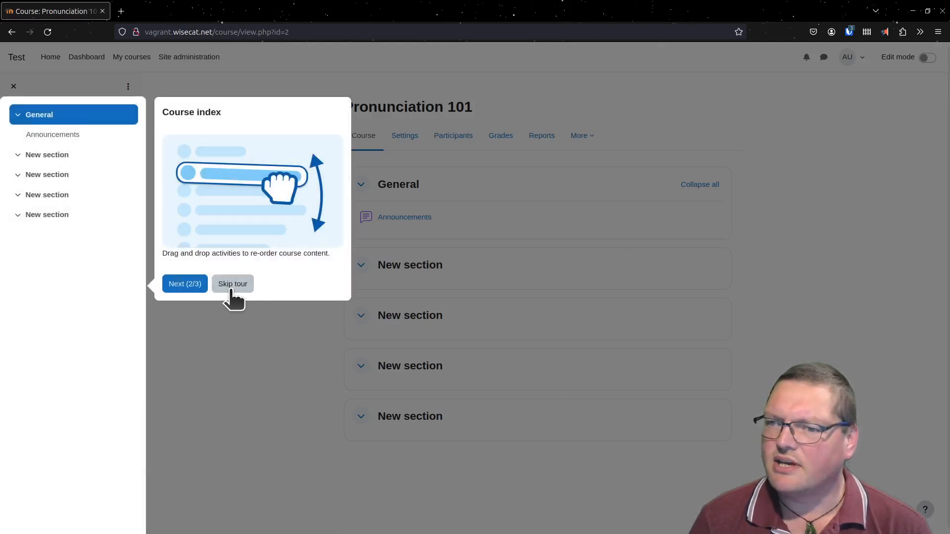
left_click(232, 284)
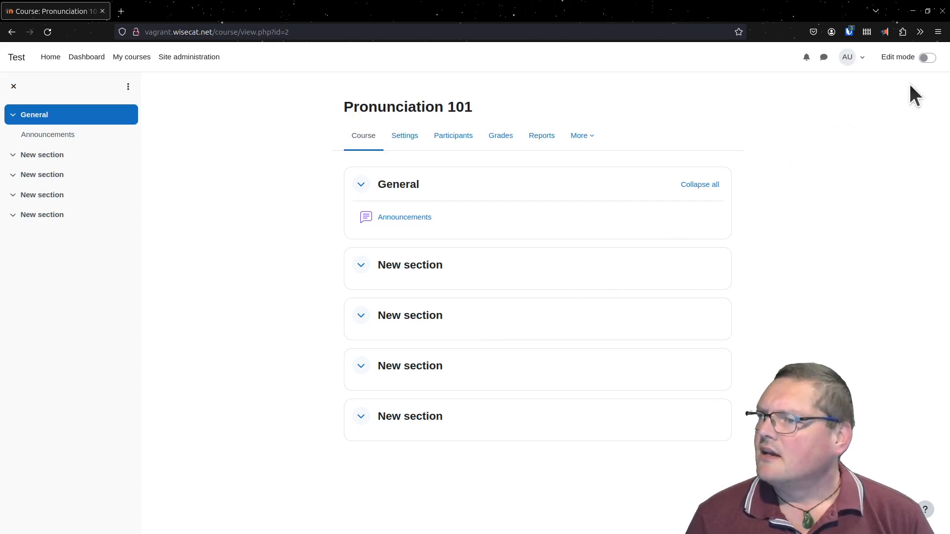
left_click(929, 57)
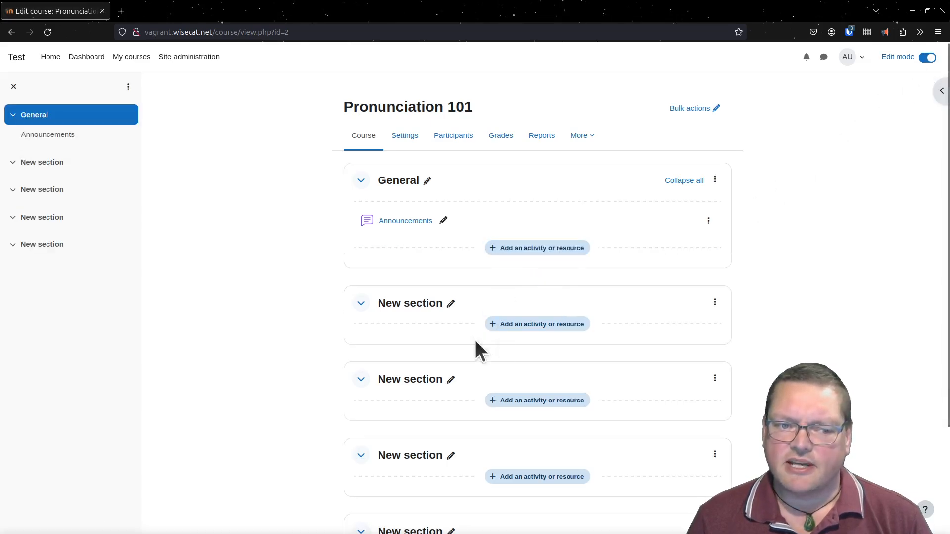
Read the Feedback activity's description and add a Feedback activity to the first new section below General
left_click(514, 324)
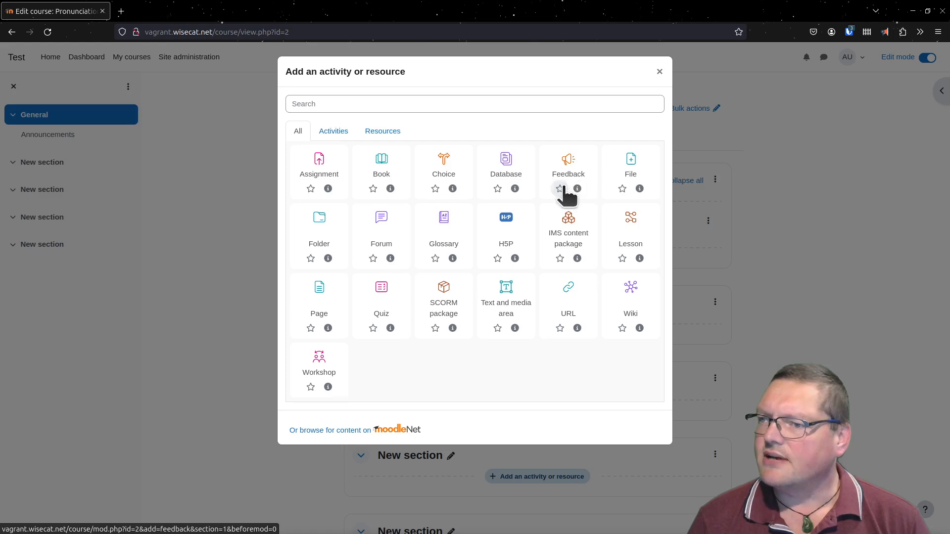
left_click(577, 189)
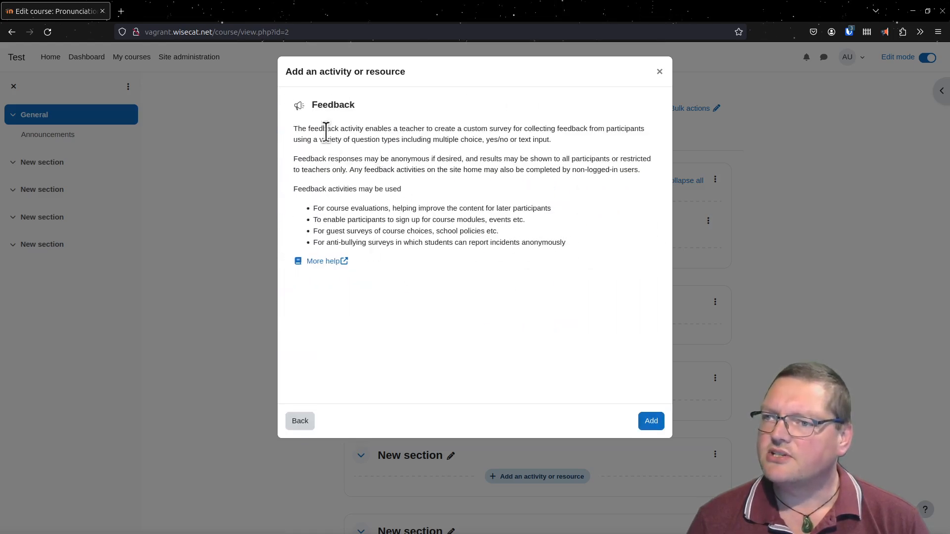
left_click_drag(369, 129, 426, 144)
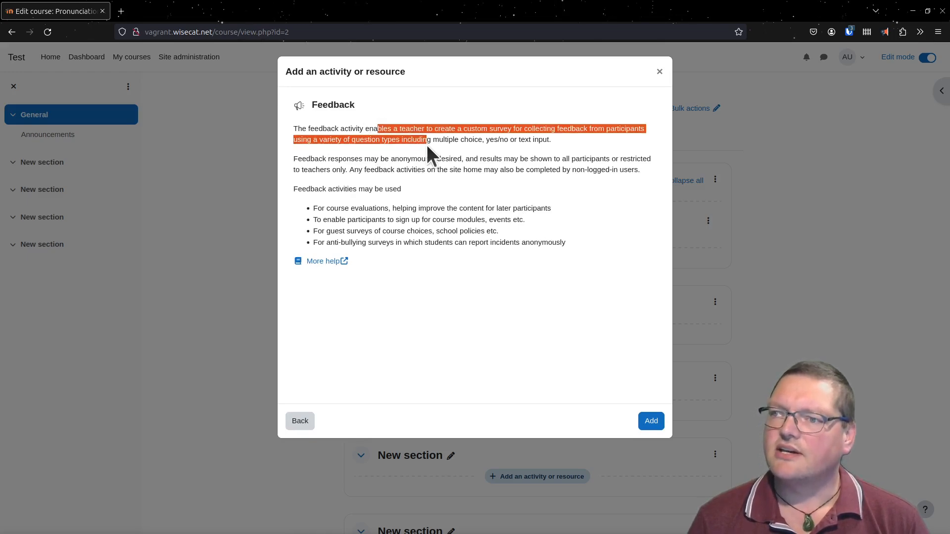
left_click(427, 145)
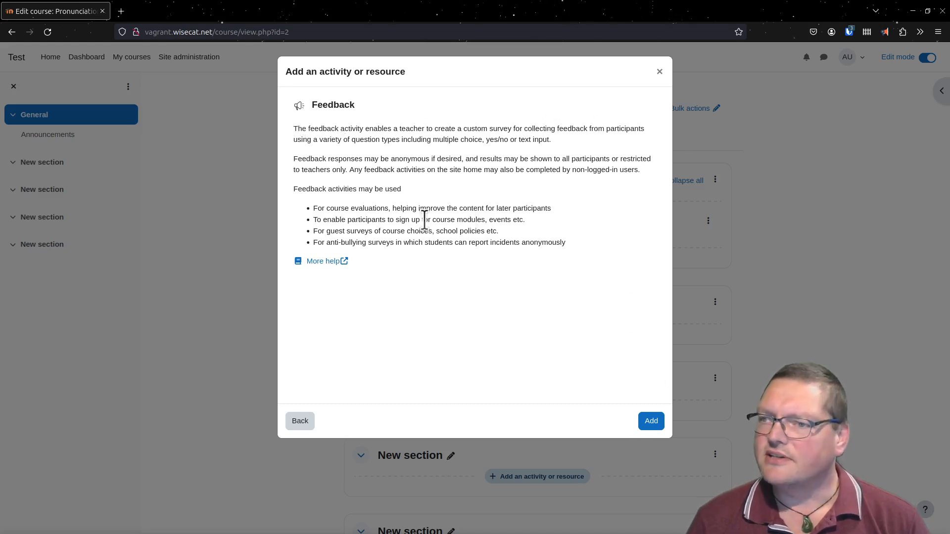
left_click(649, 421)
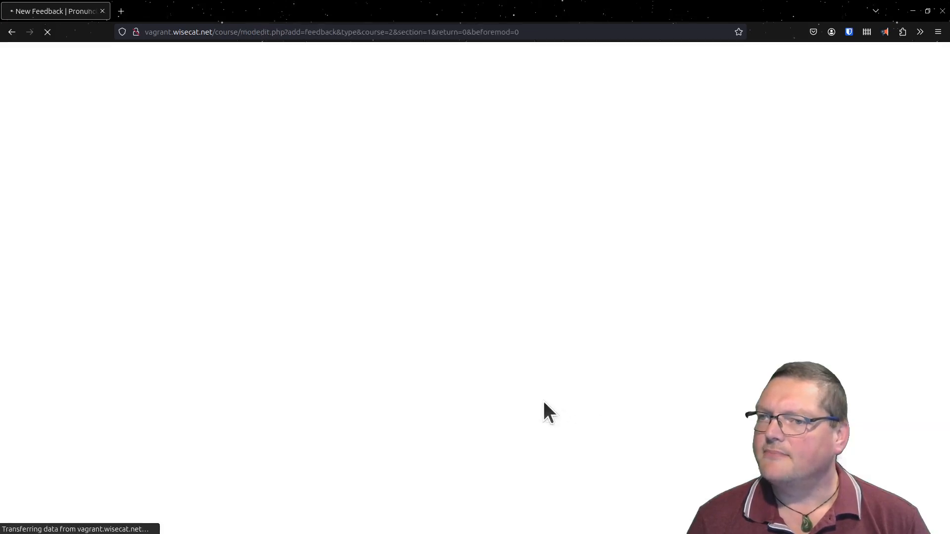
Name the new feedback activity "Difficult phonemes"
left_click(468, 225)
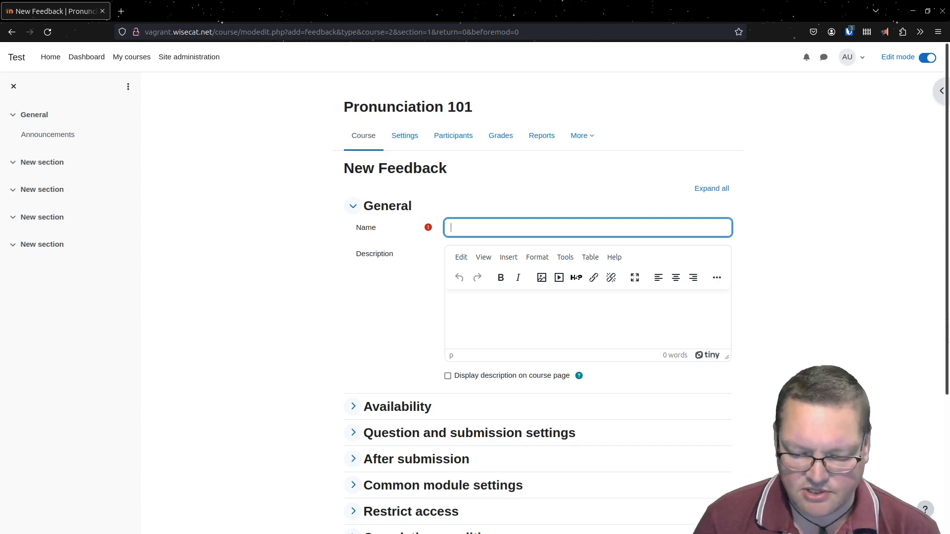
type("Diffic")
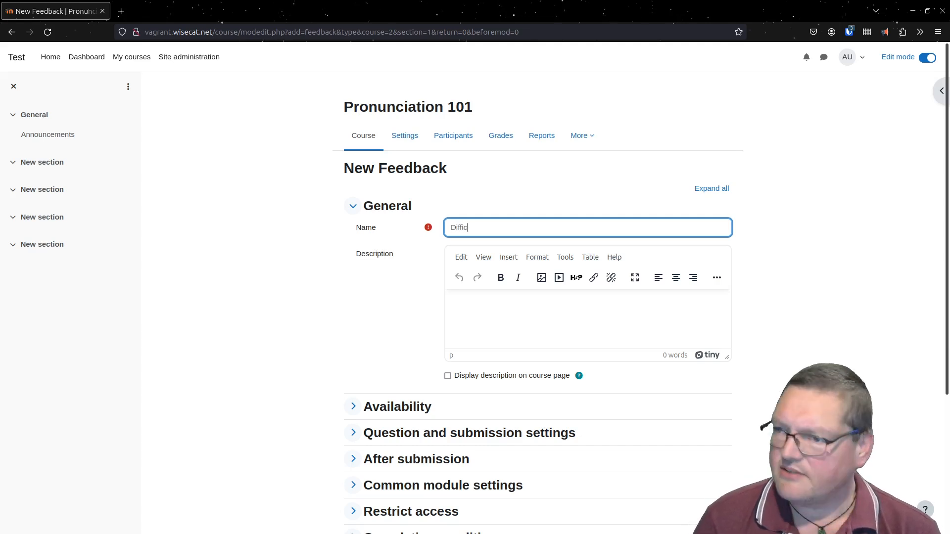
type("ult ph")
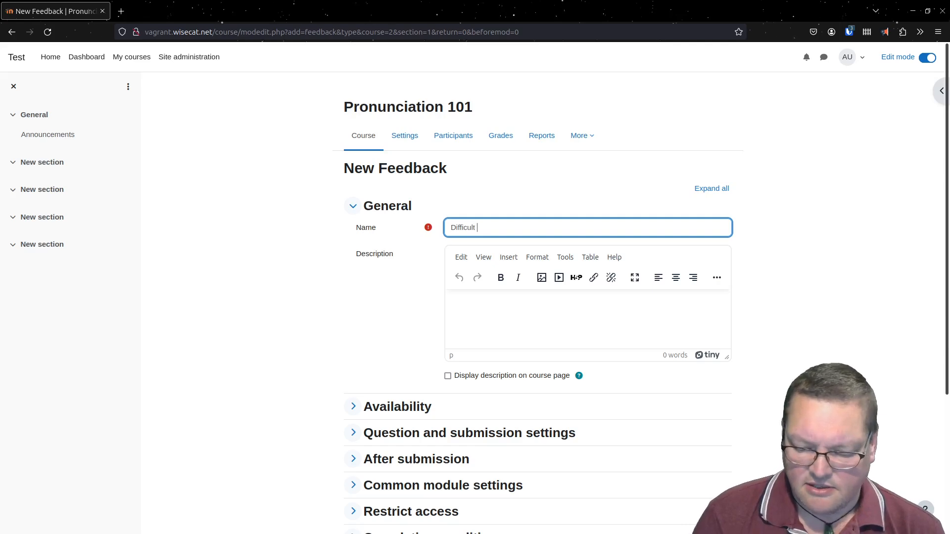
key("BackSpace")
key("BackSpace")
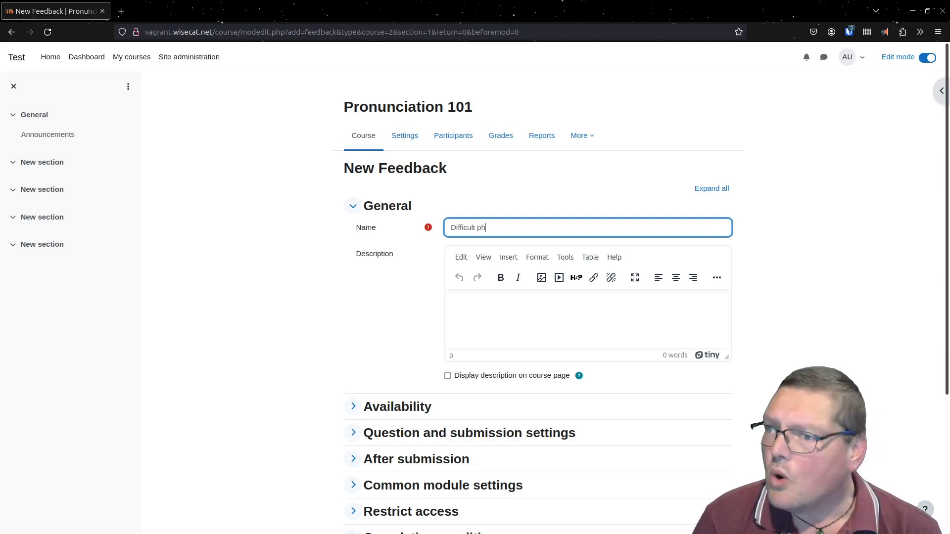
type("oneme")
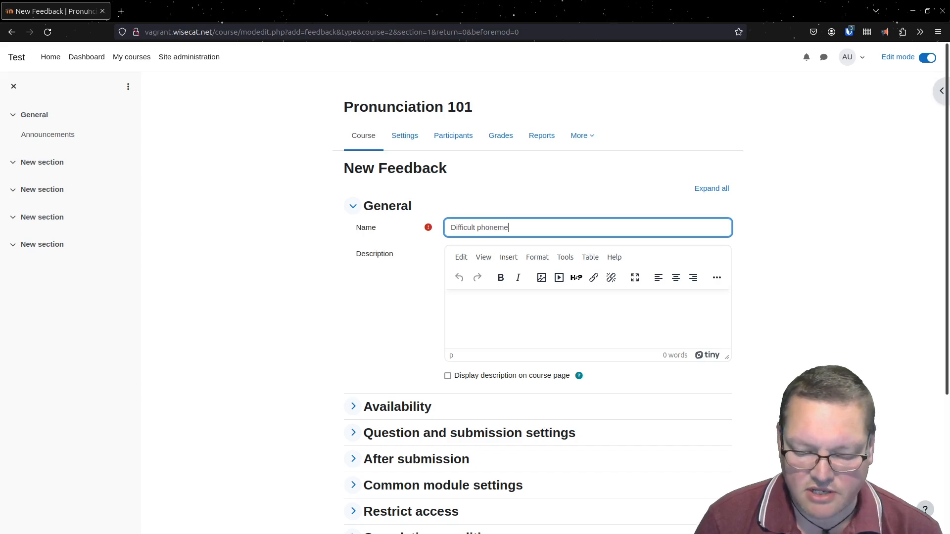
type("s")
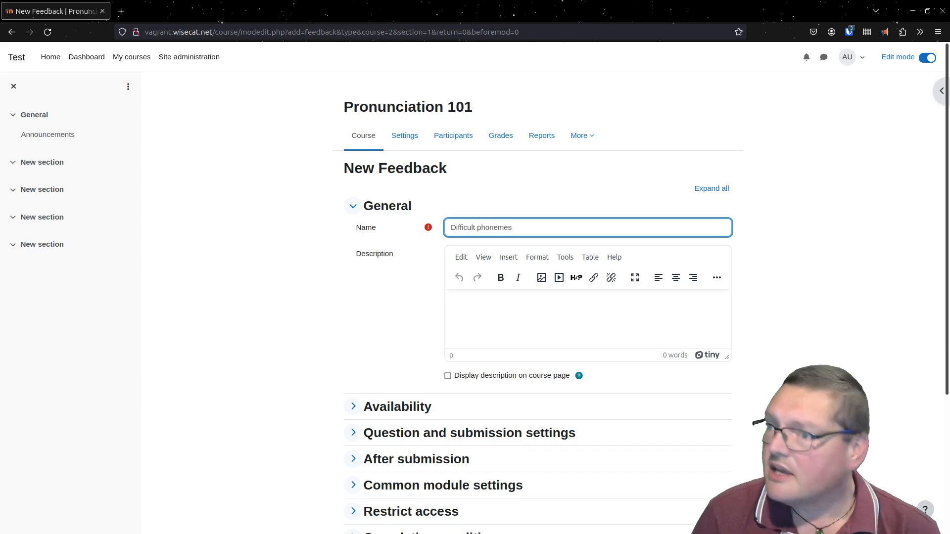
left_click(524, 304)
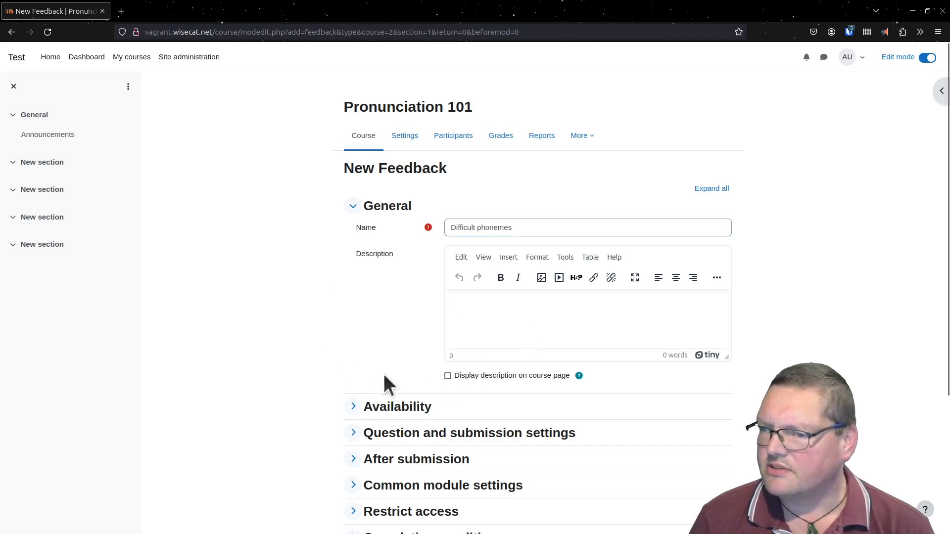
Examine the feedback activity's availability, question and submission, and after submission settings, including the help on multiple submissions
left_click(389, 415)
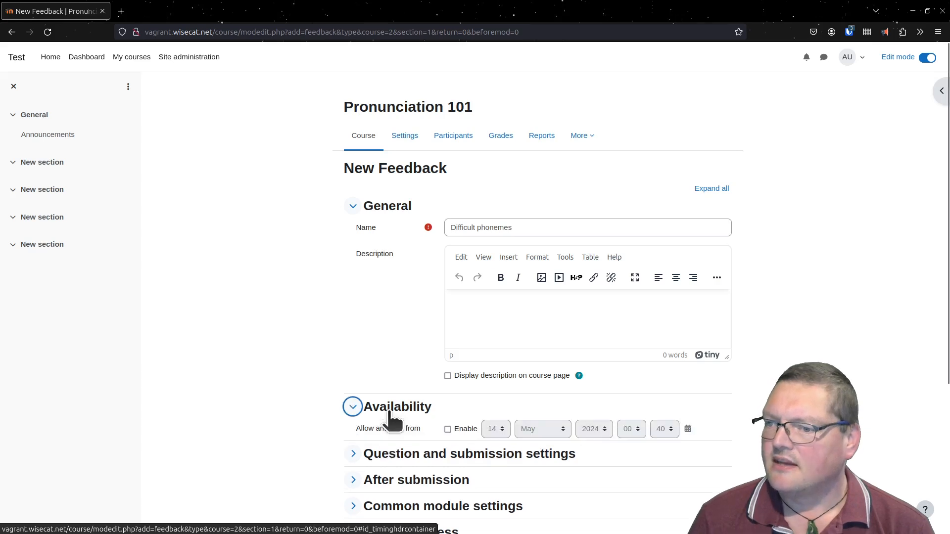
scroll(497, 325, "down", 3)
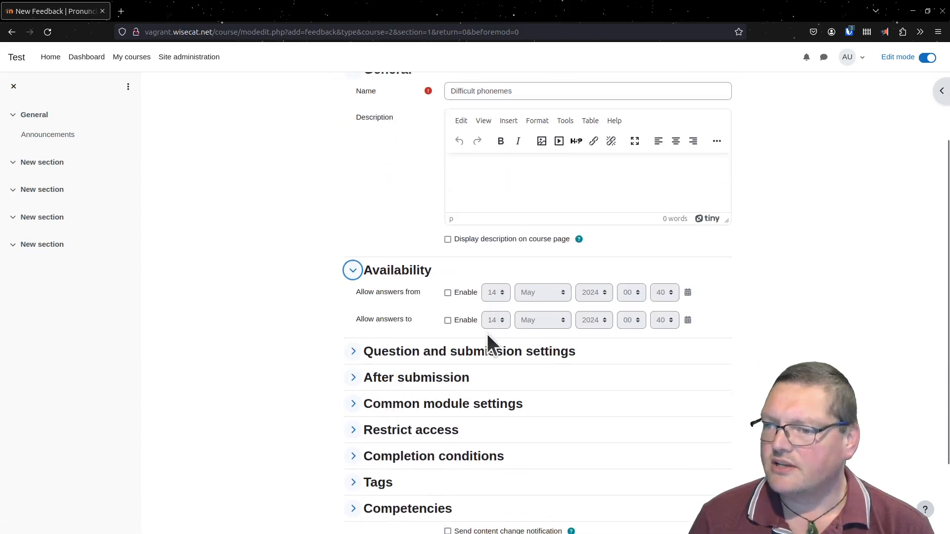
left_click(429, 353)
scroll(493, 373, "down", 2)
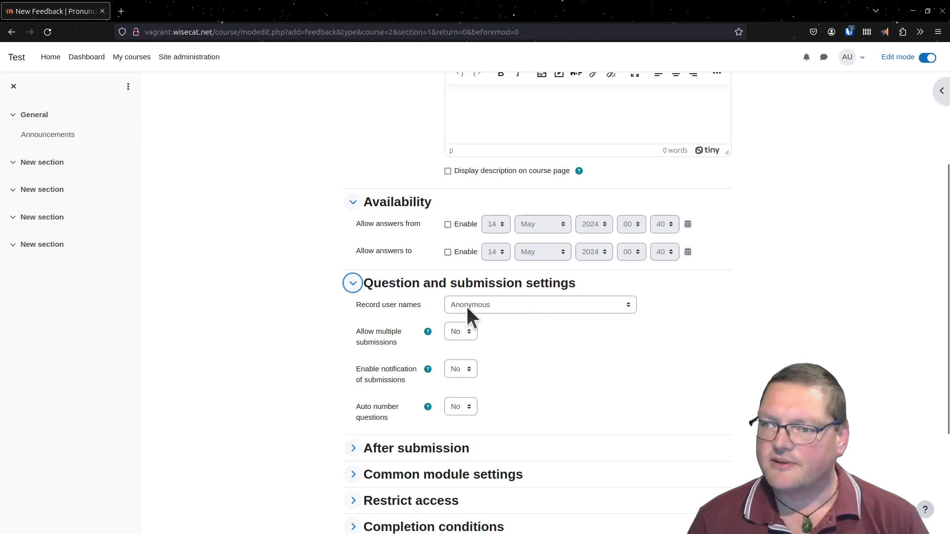
left_click(428, 332)
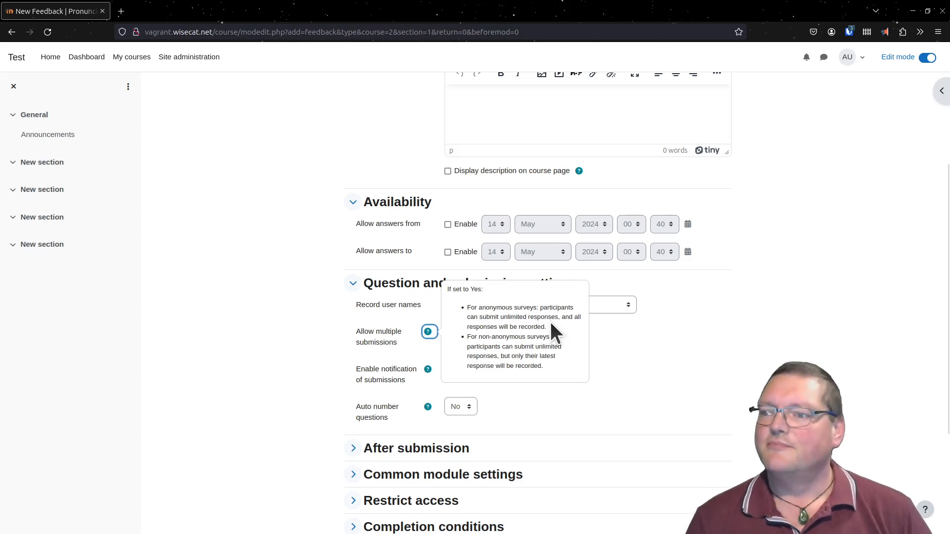
left_click(654, 362)
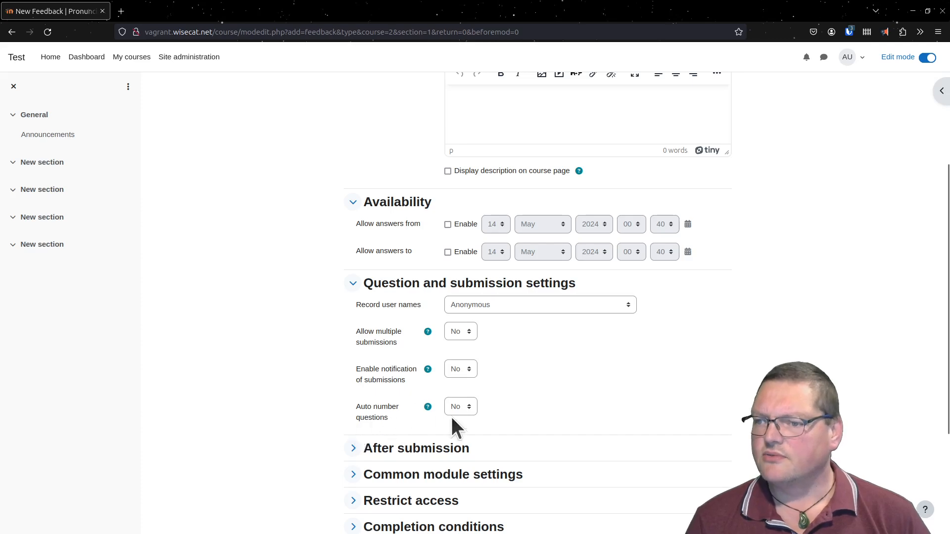
left_click(388, 451)
scroll(670, 428, "down", 7)
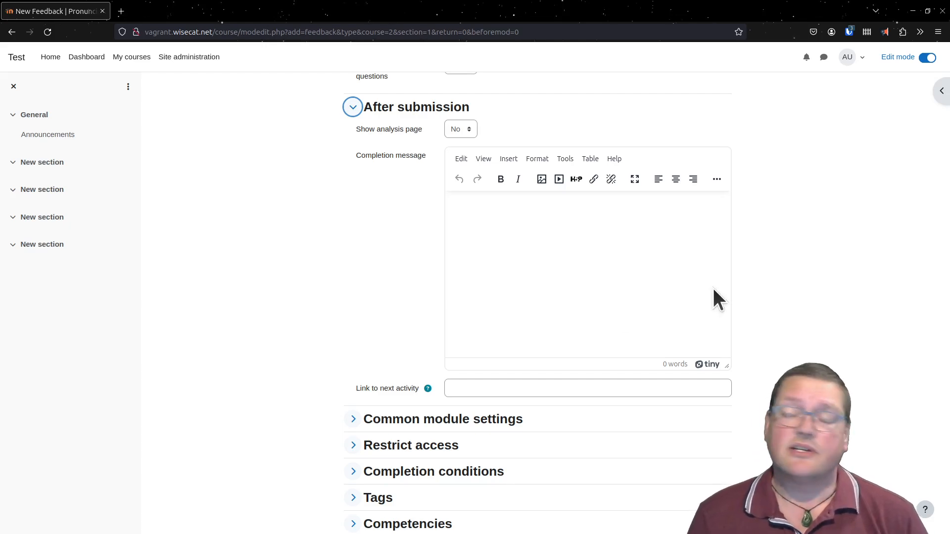
scroll(713, 288, "up", 8)
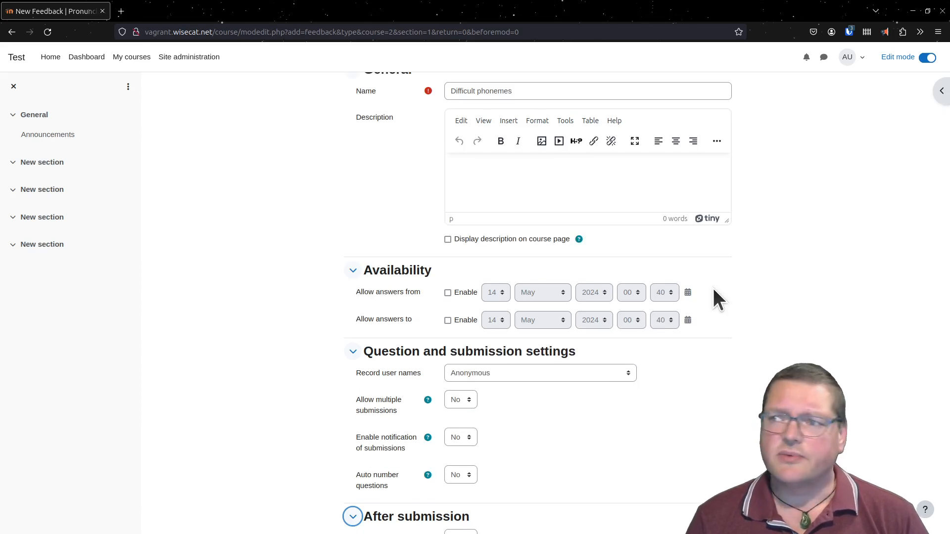
Set the feedback activity to record user names with the option "User's name will be logged and shown with answers"
left_click(476, 167)
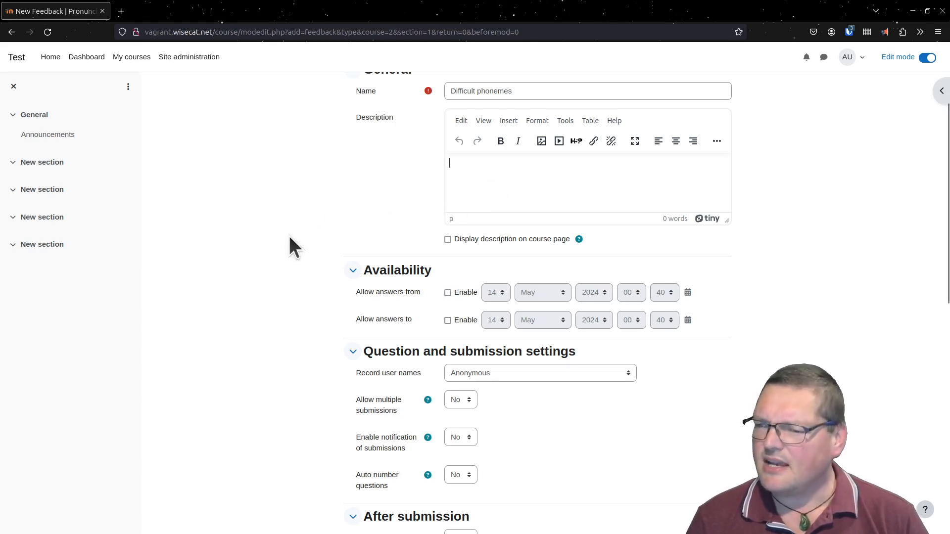
scroll(468, 381, "down", 3)
left_click(497, 238)
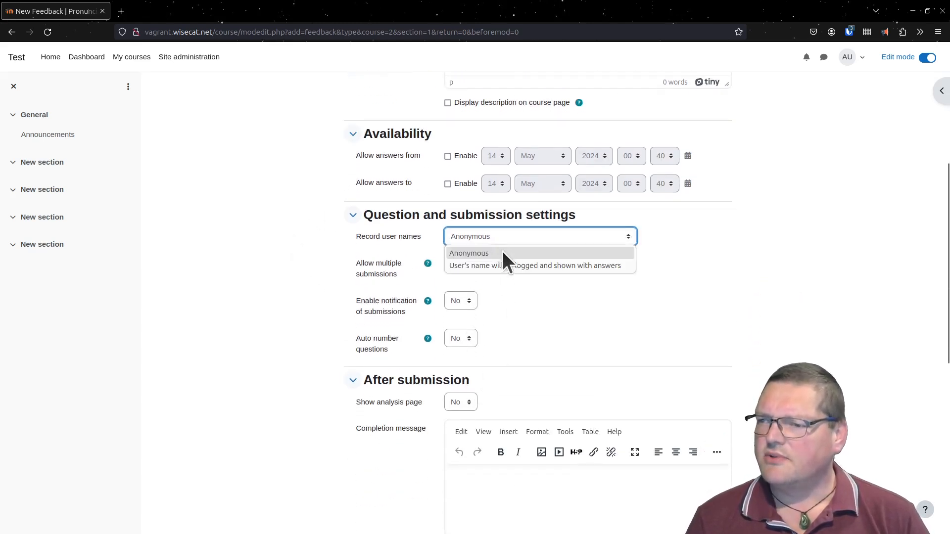
left_click(513, 267)
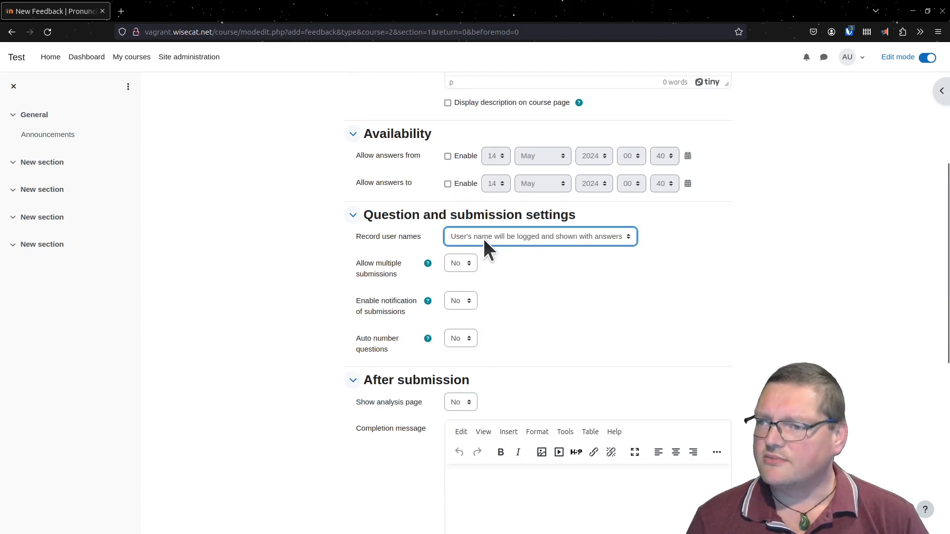
left_click(673, 257)
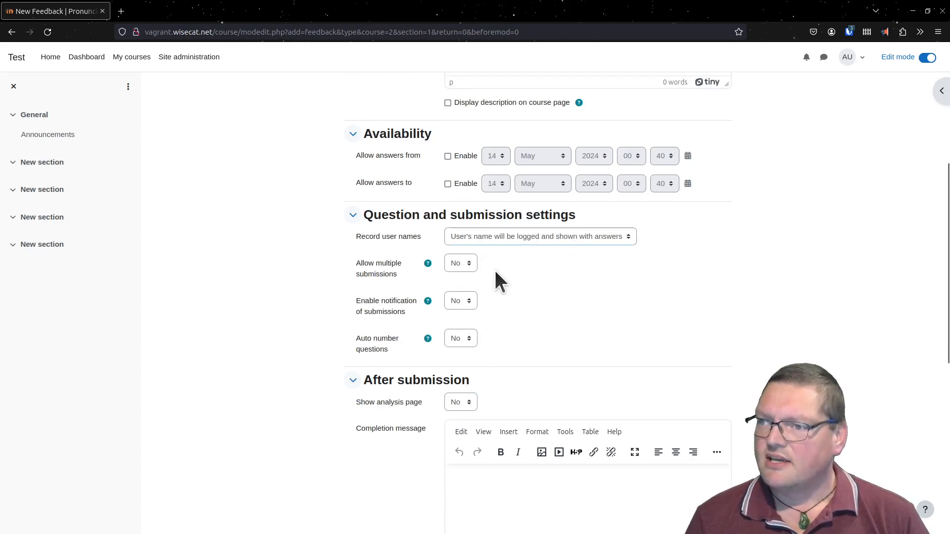
Set the feedback activity's availability to "Hide on course page" in the common module settings, and save and display the activity
scroll(289, 381, "down", 4)
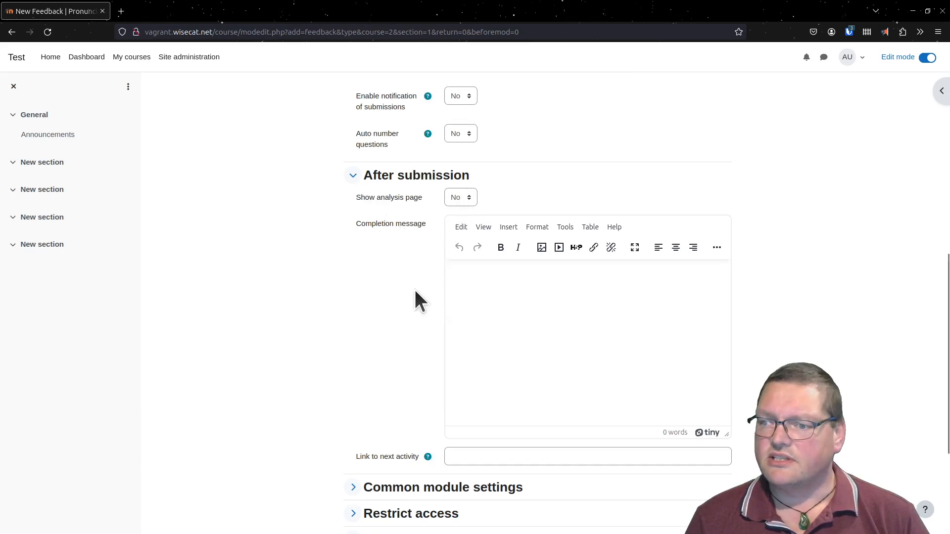
scroll(372, 397, "down", 4)
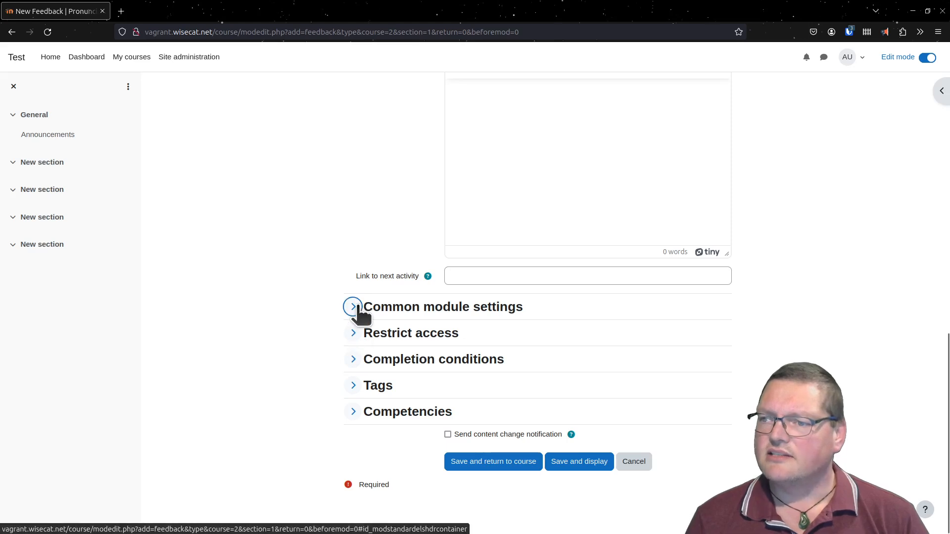
left_click(354, 307)
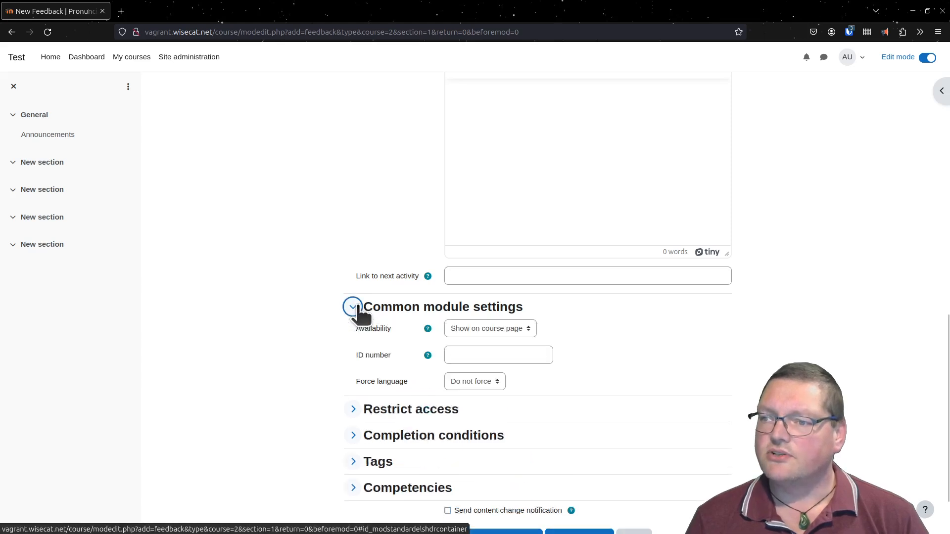
left_click(470, 328)
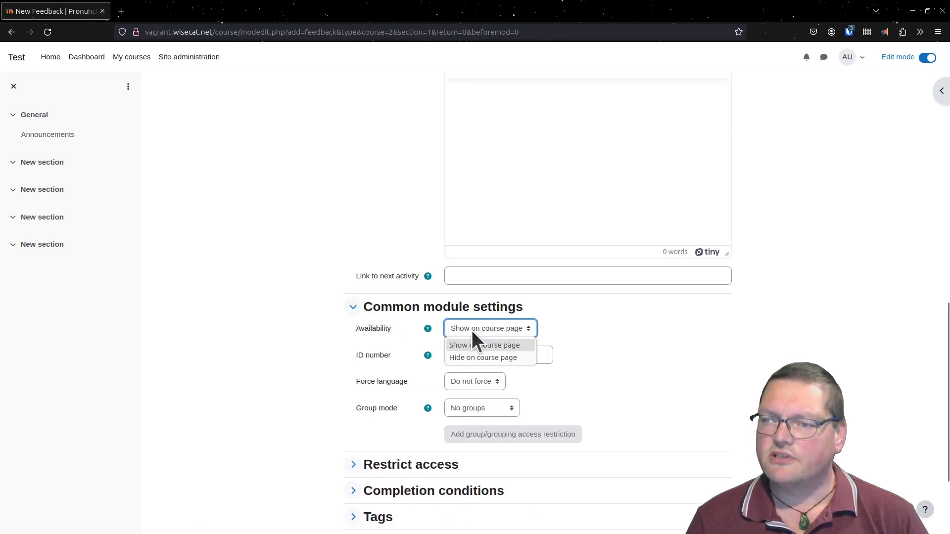
left_click(474, 357)
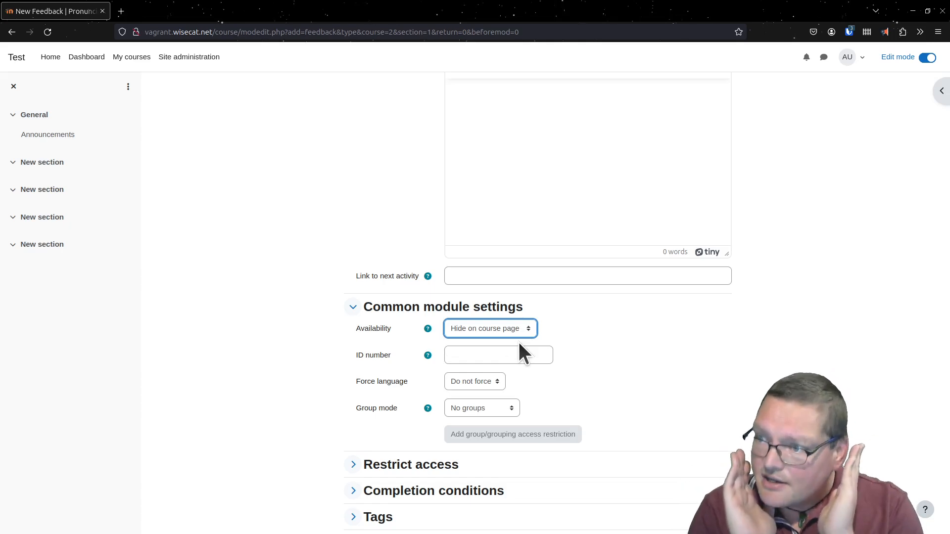
scroll(518, 346, "down", 3)
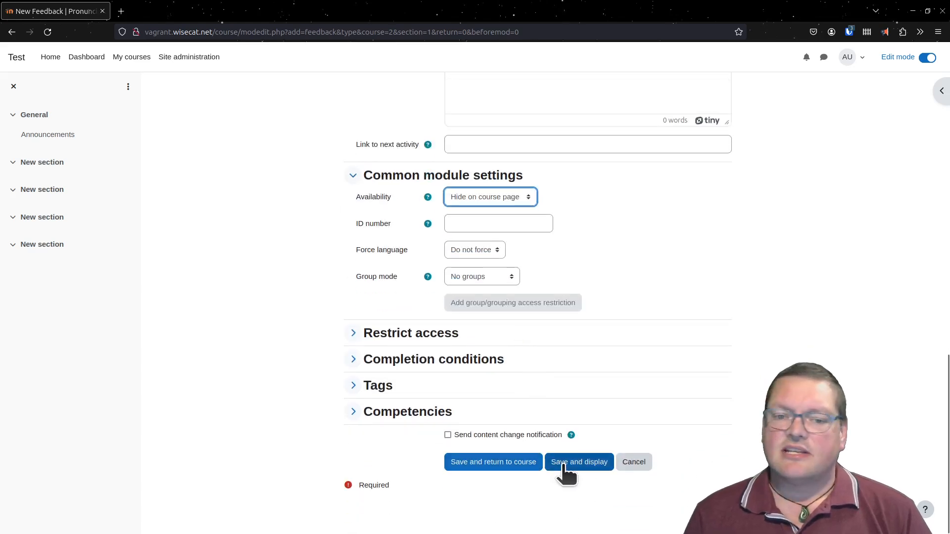
left_click(564, 468)
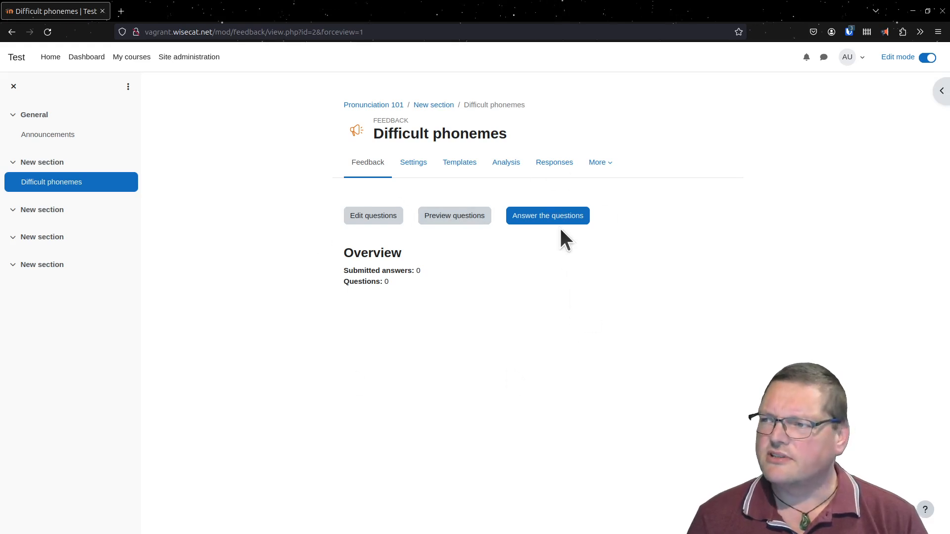
Check the feedback's question preview and start a new Multiple choice question in the question editor
left_click(454, 220)
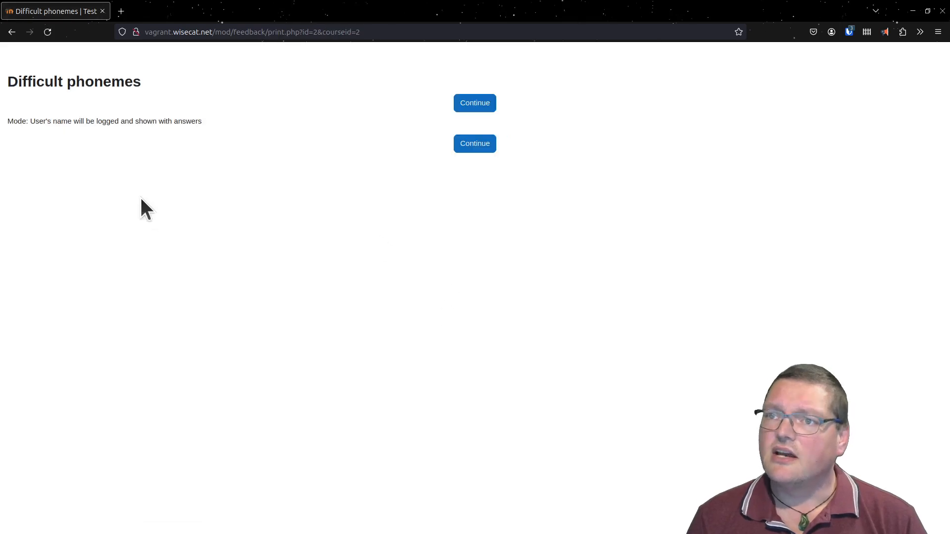
left_click(479, 149)
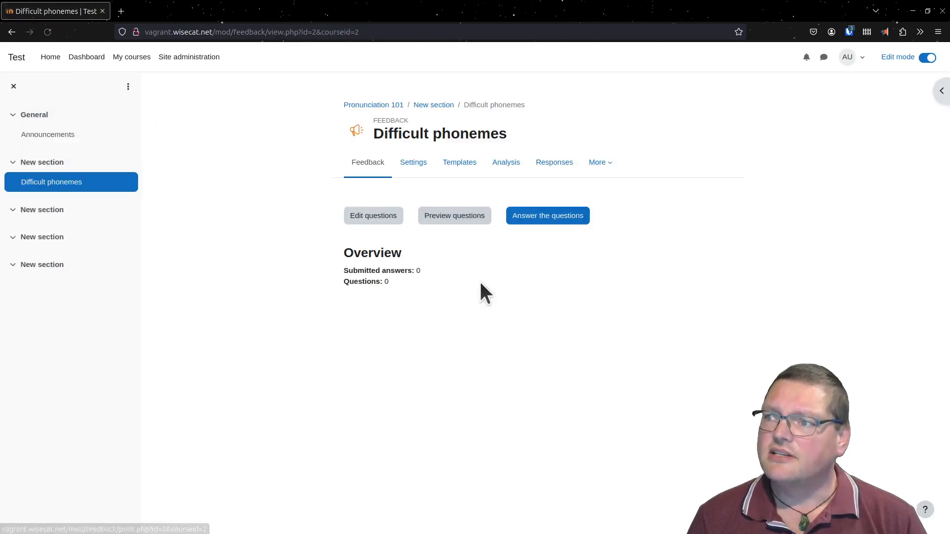
left_click(372, 216)
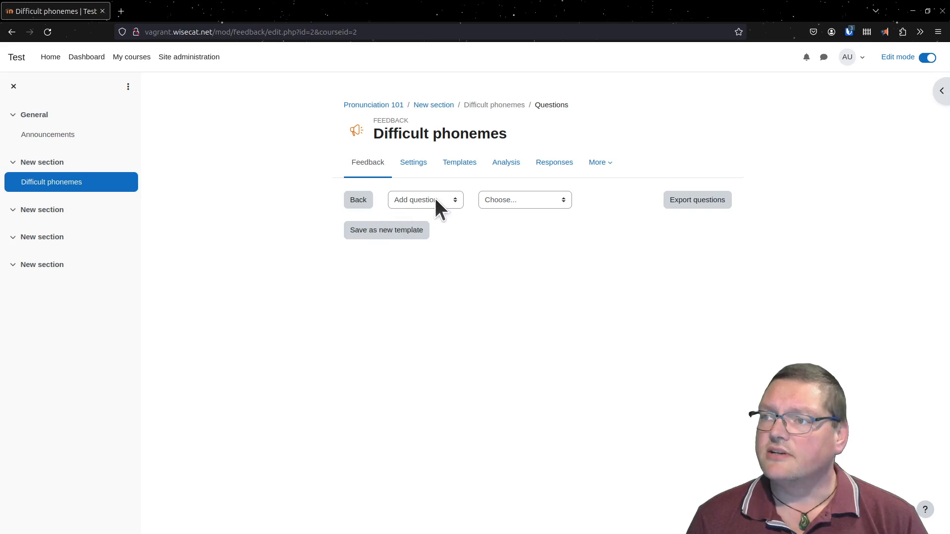
left_click(448, 199)
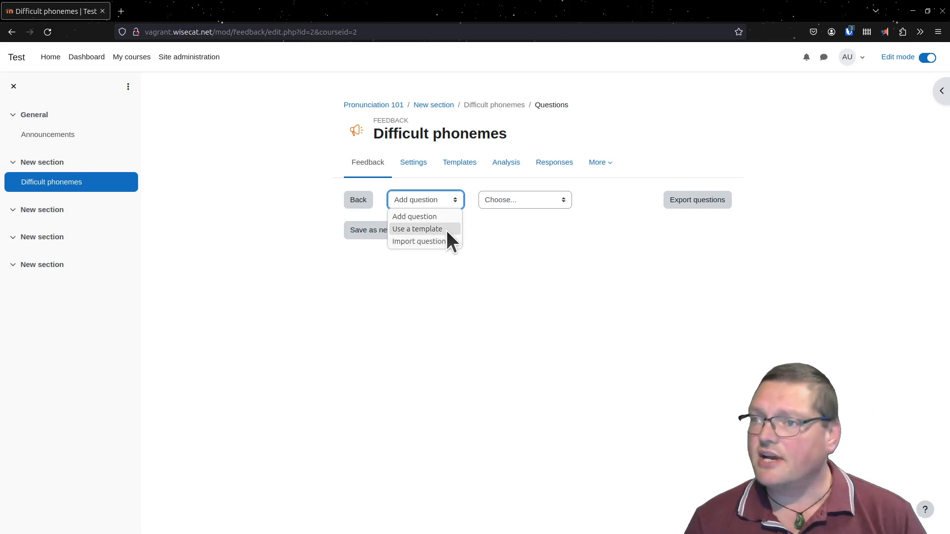
left_click(497, 223)
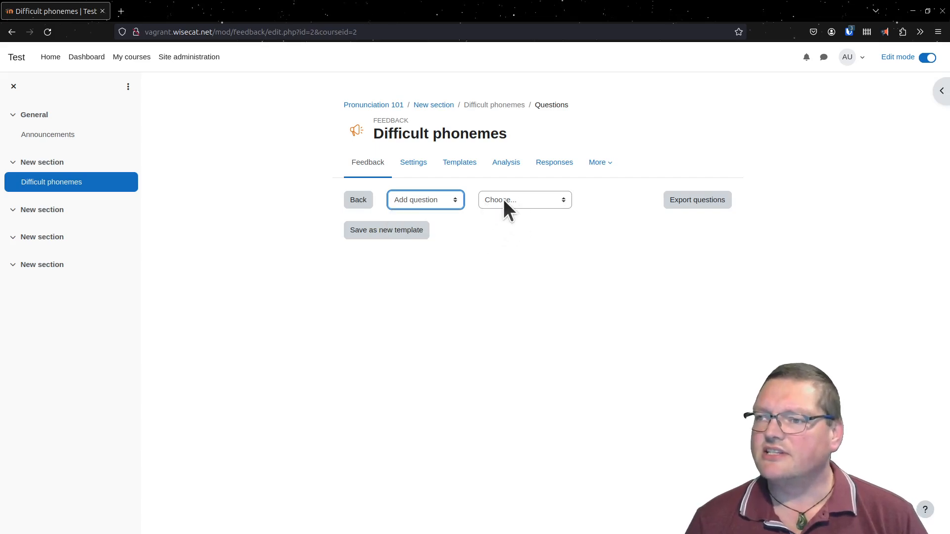
left_click(543, 205)
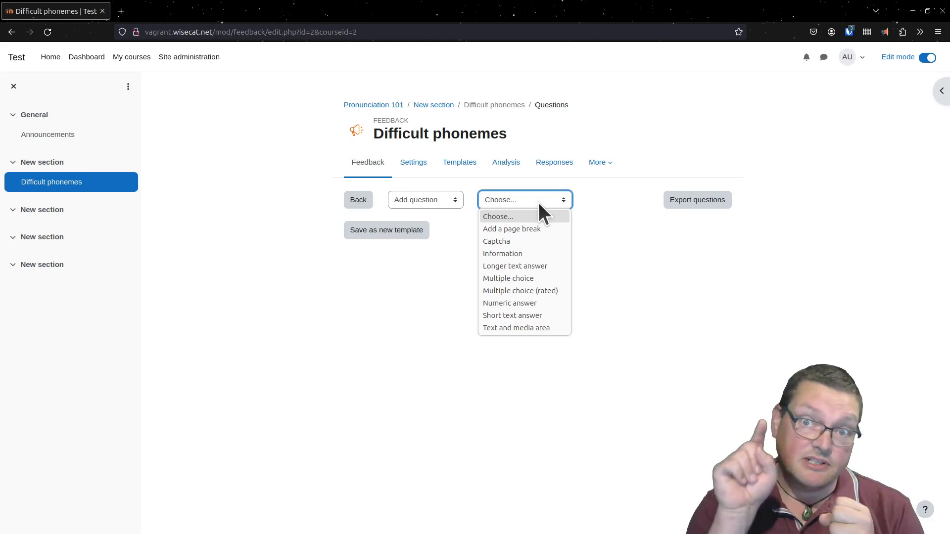
left_click(513, 280)
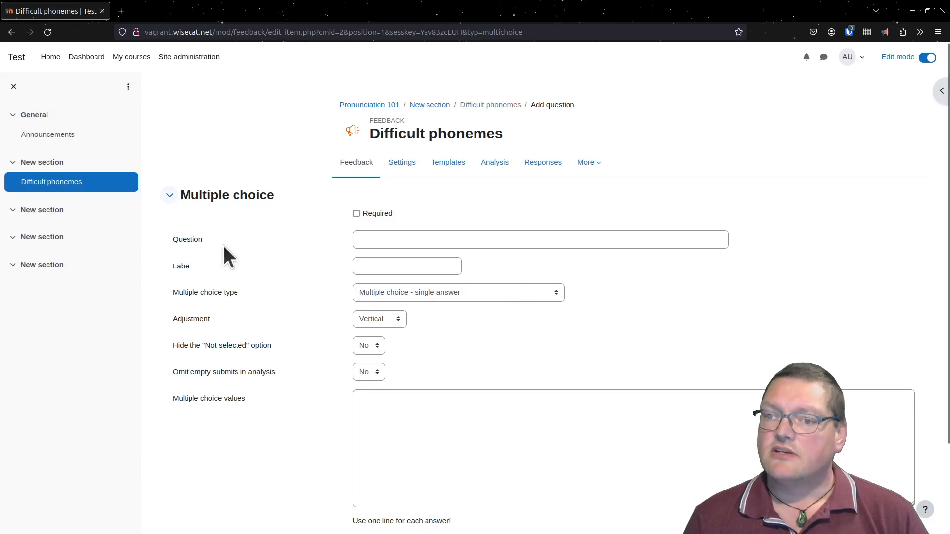
Enter "What vowel sounds are most difficult for you?" as the multiple choice question's text
left_click(390, 239)
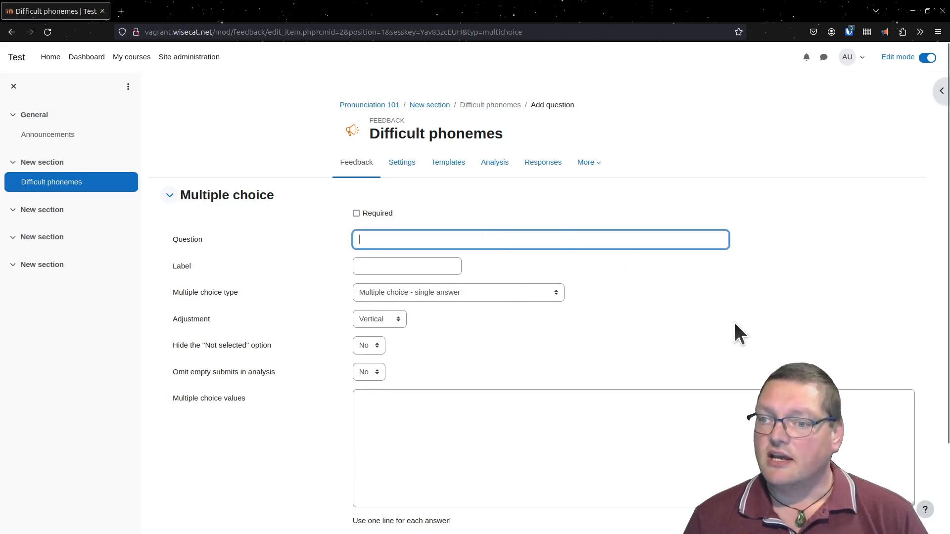
type("W")
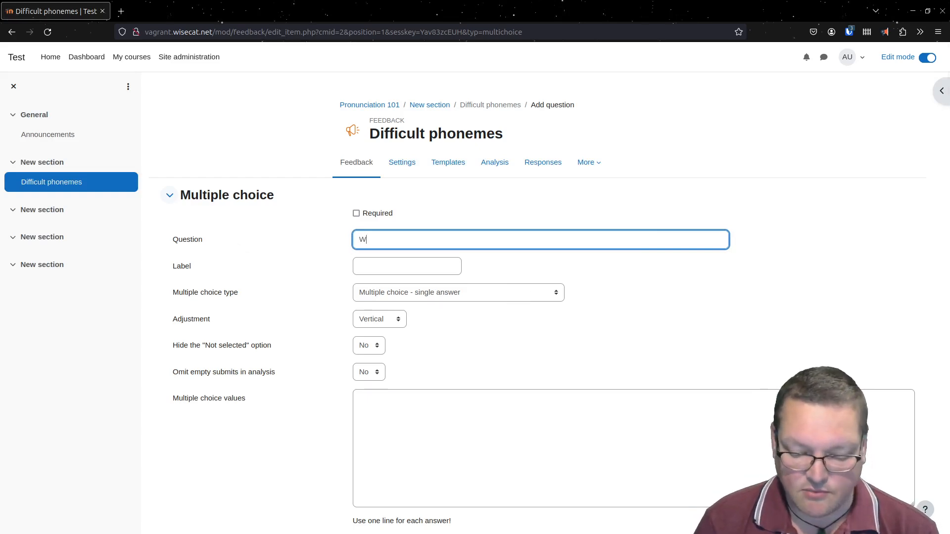
type("hat")
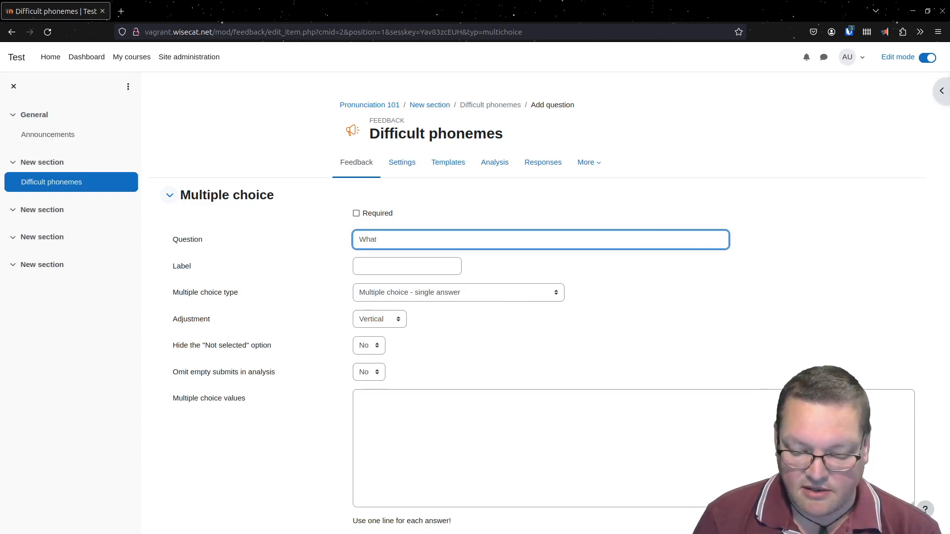
type(" vowe")
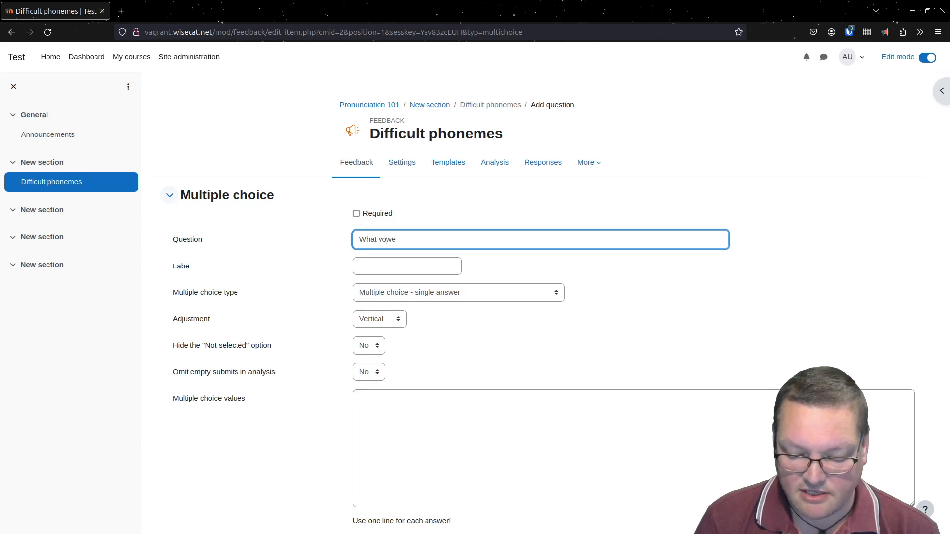
type("l sounds ")
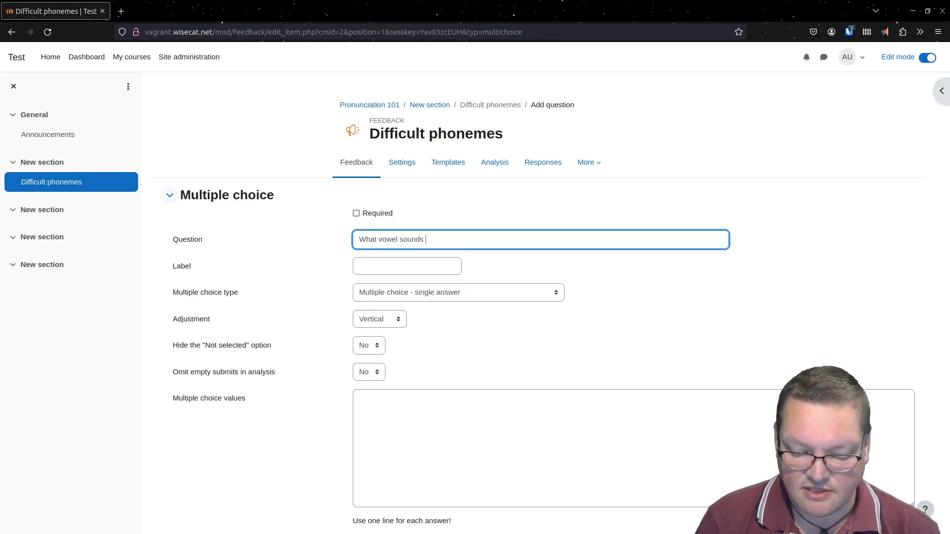
type("ar")
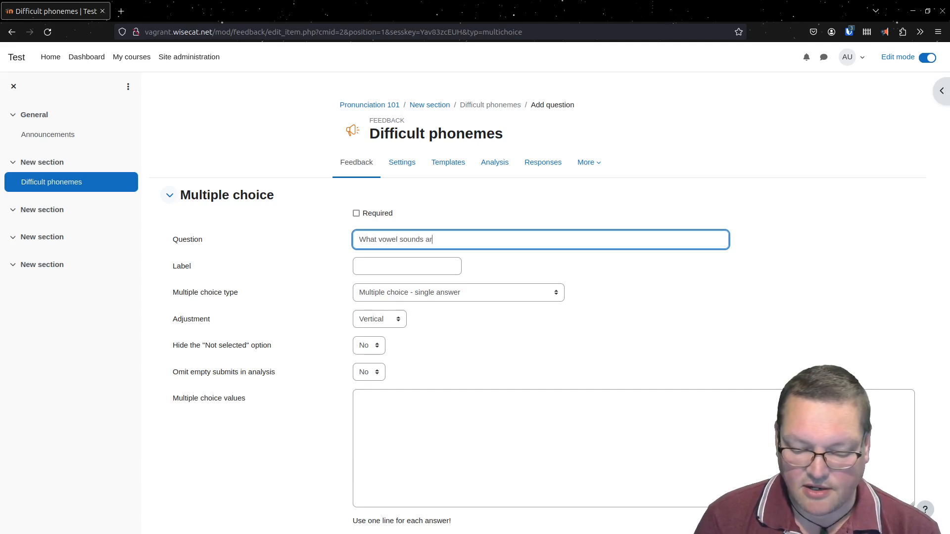
type("e most di")
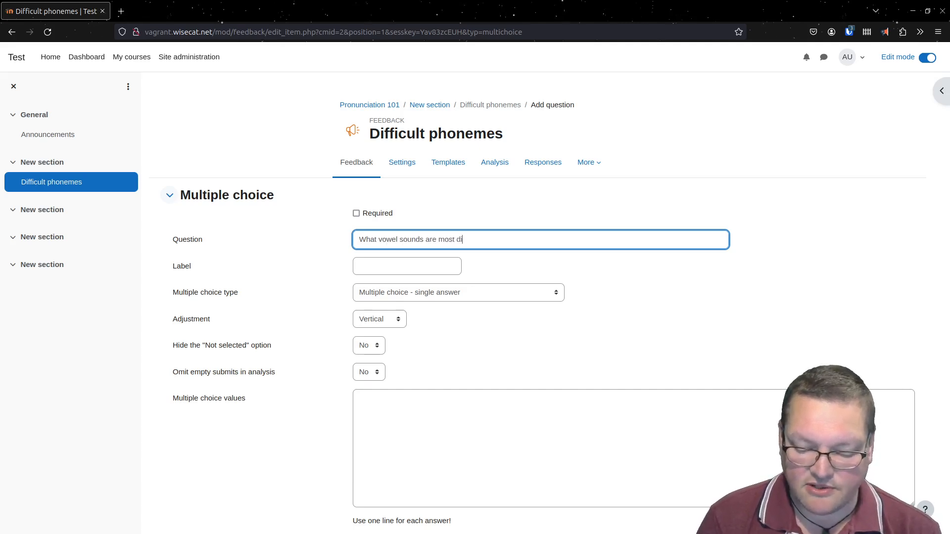
type("fficult ")
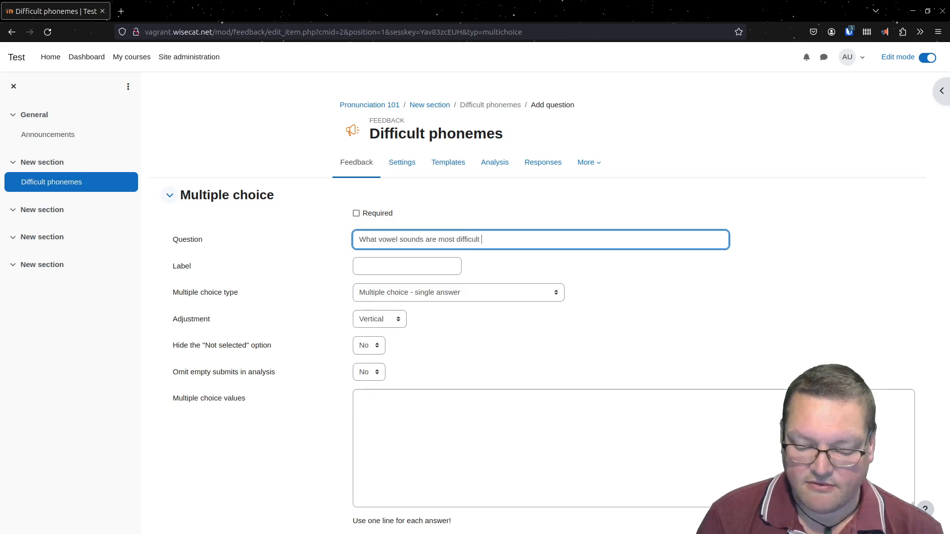
type("for you?")
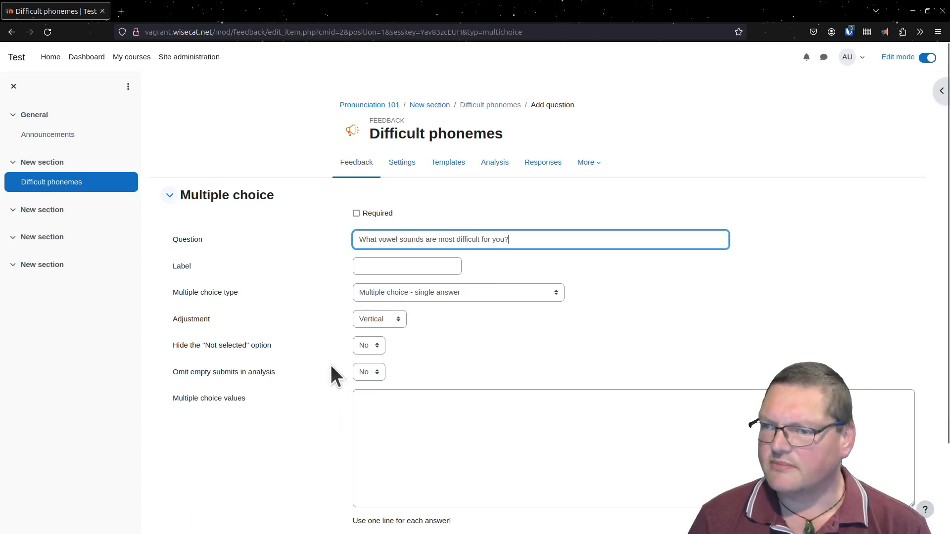
Label the question "vowels" and make answering it required
left_click(375, 265)
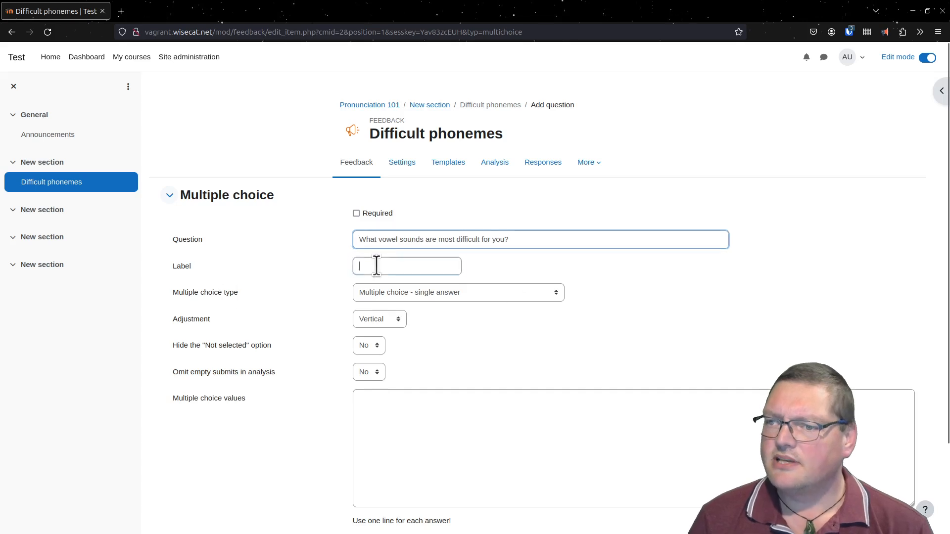
type("vowels")
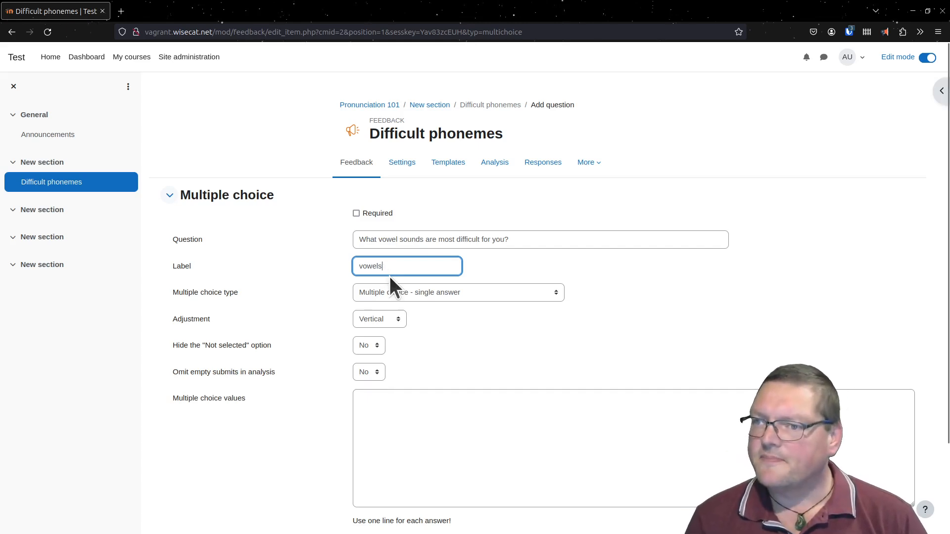
left_click(356, 213)
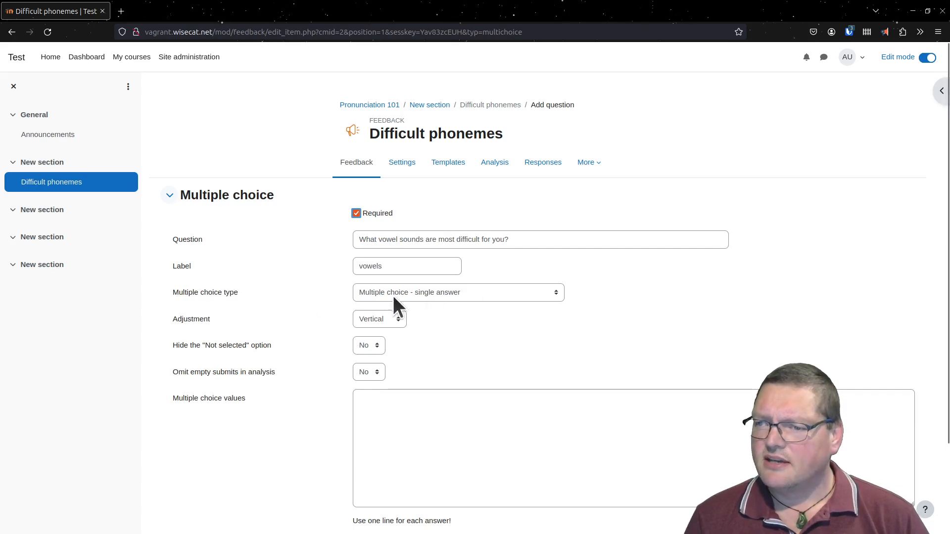
Set the multiple choice type to "Multiple choice - multiple answers" and keep the adjustment at Vertical
left_click(465, 296)
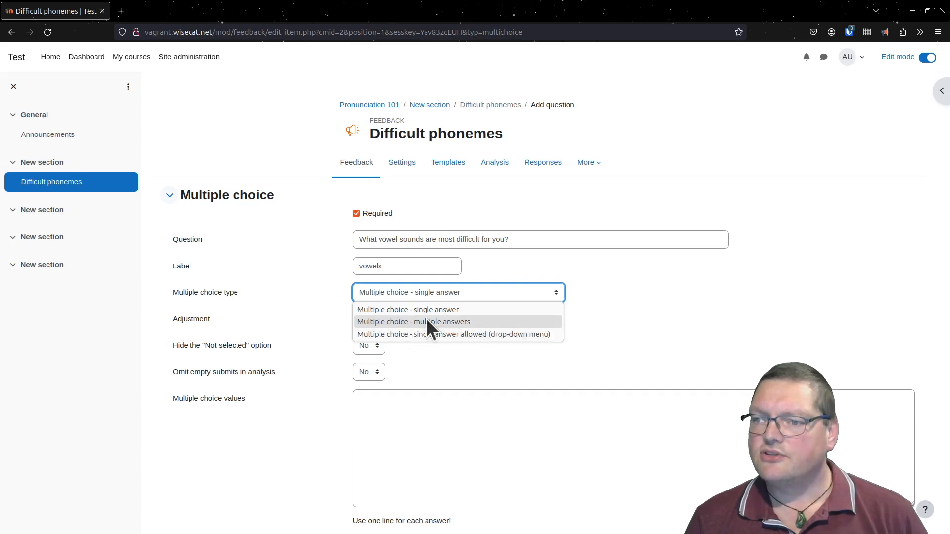
left_click(453, 322)
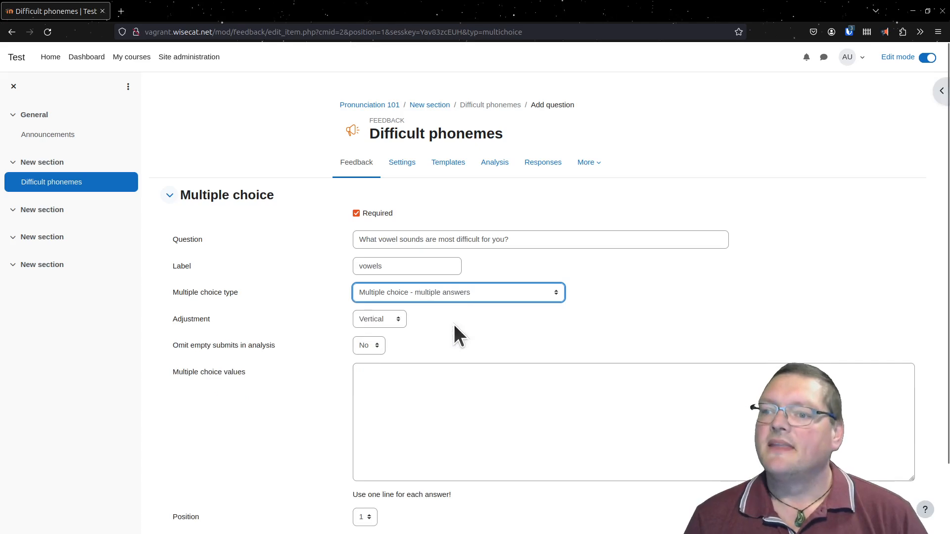
left_click(377, 318)
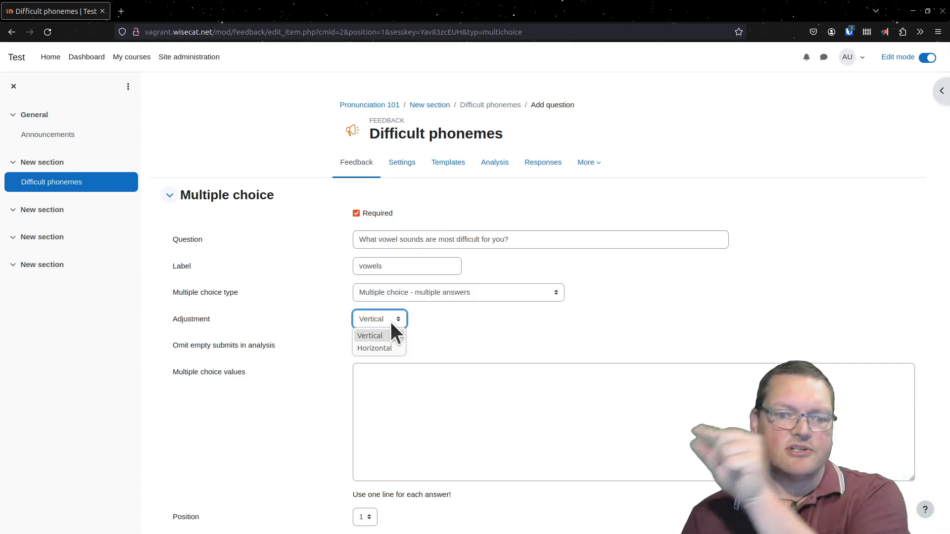
left_click(452, 316)
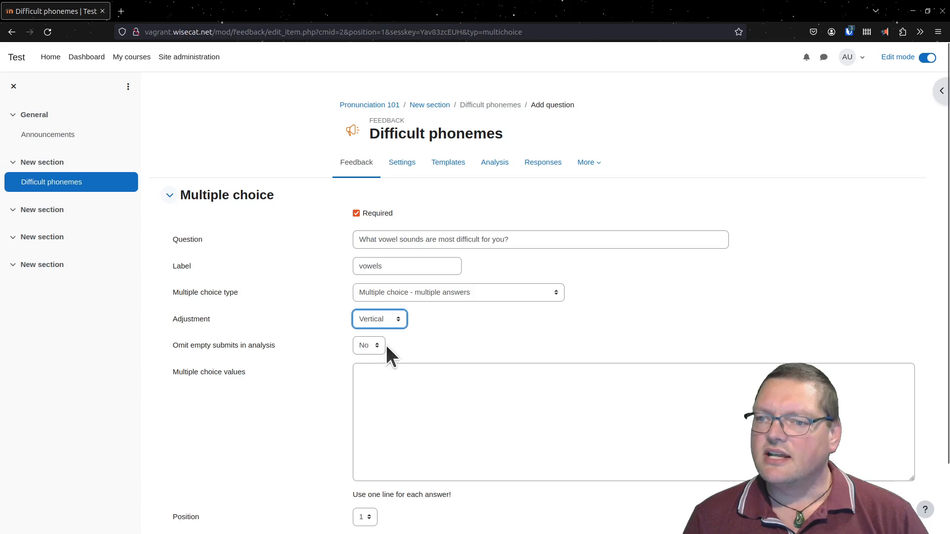
scroll(298, 391, "down", 3)
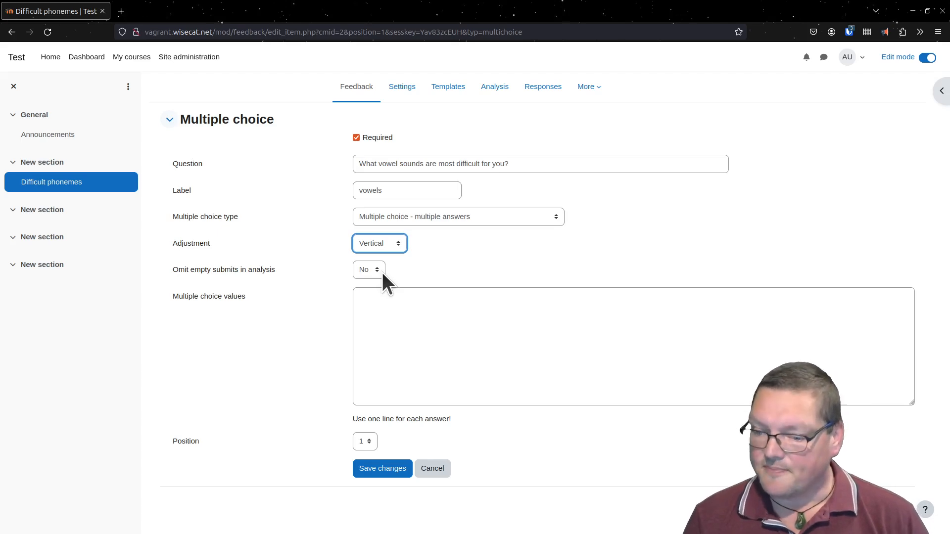
Enter "æ as in cat", "ʌ as in up" and "eɪ as in say" as the multiple choice values, one per line
left_click_drag(173, 296, 197, 300)
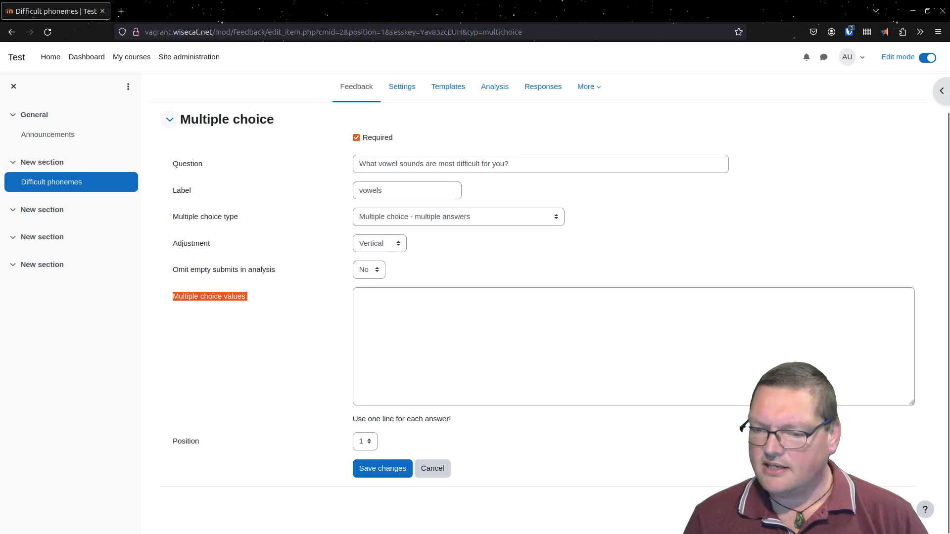
key("alt+Tab")
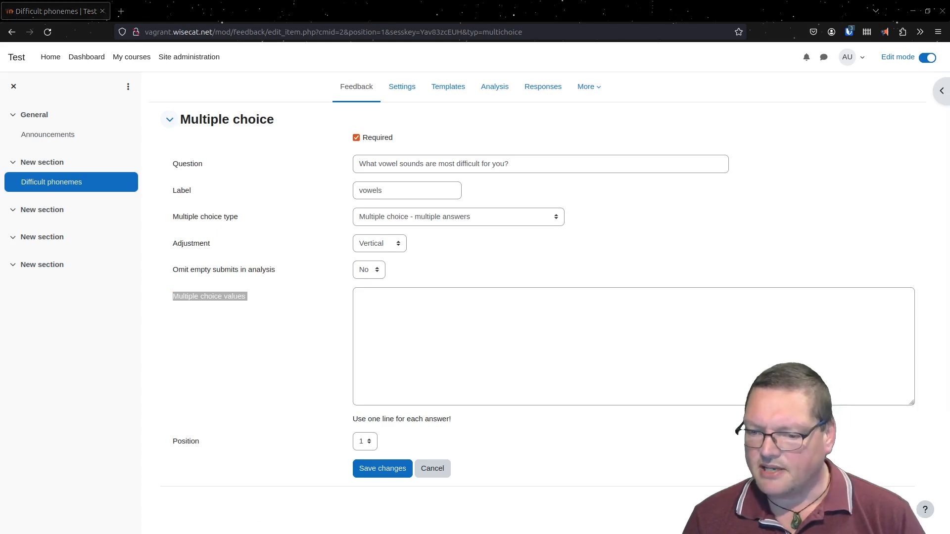
left_click(424, 337)
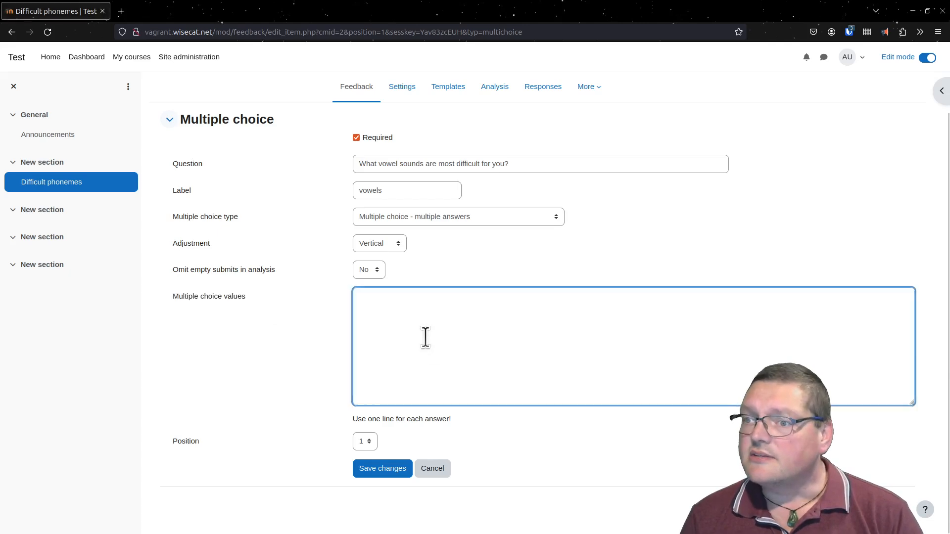
type("æ as in cat ʌ as in up eɪ as in say")
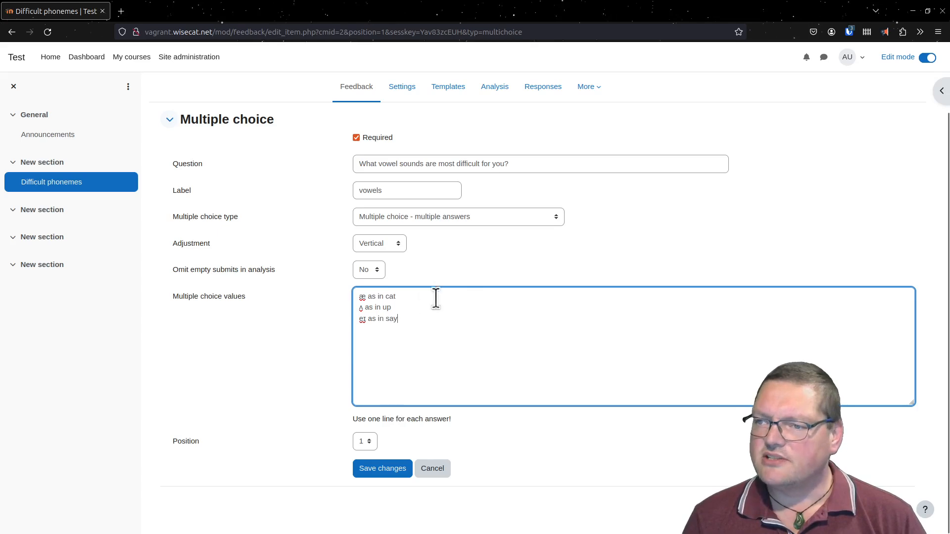
Check that each vowel answer sits on its own line and save the multiple choice question
left_click(388, 305)
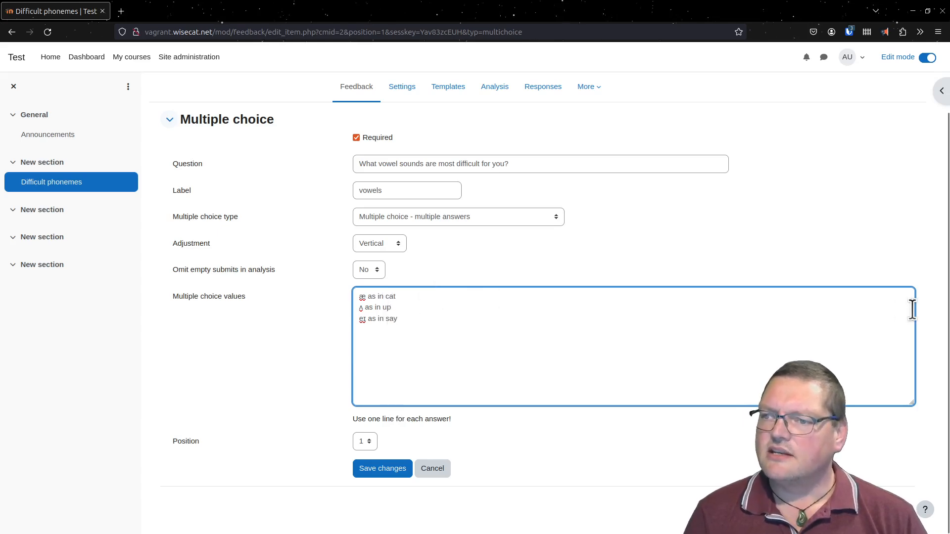
key("Up")
key("End")
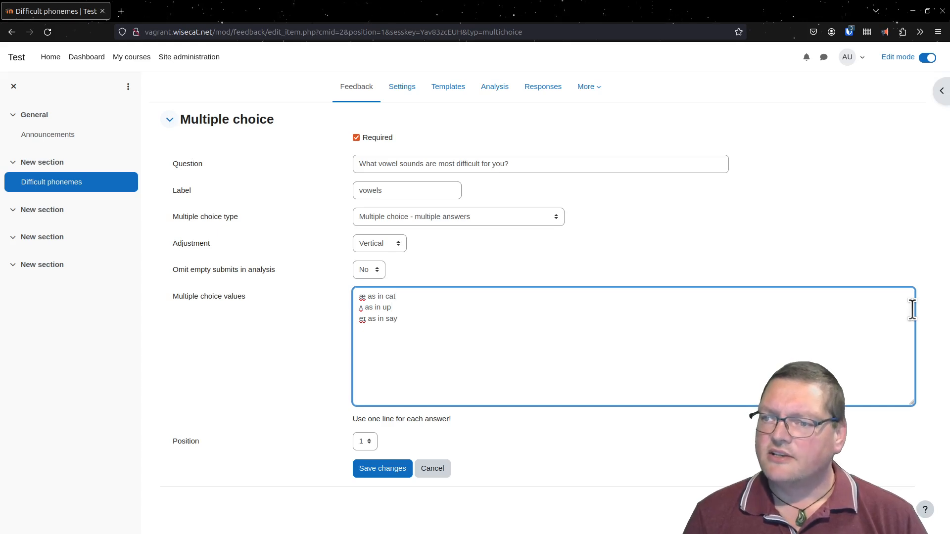
key("Delete")
key("Return")
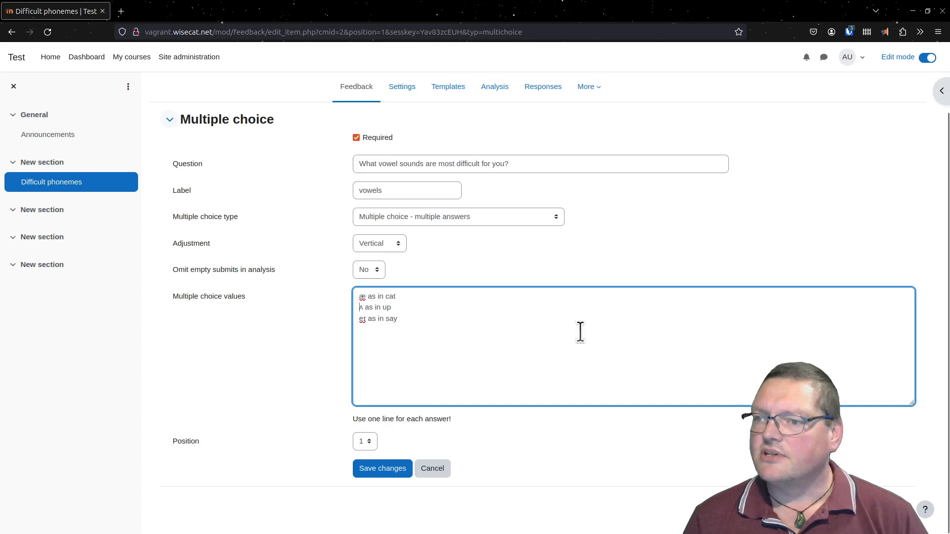
left_click(372, 349)
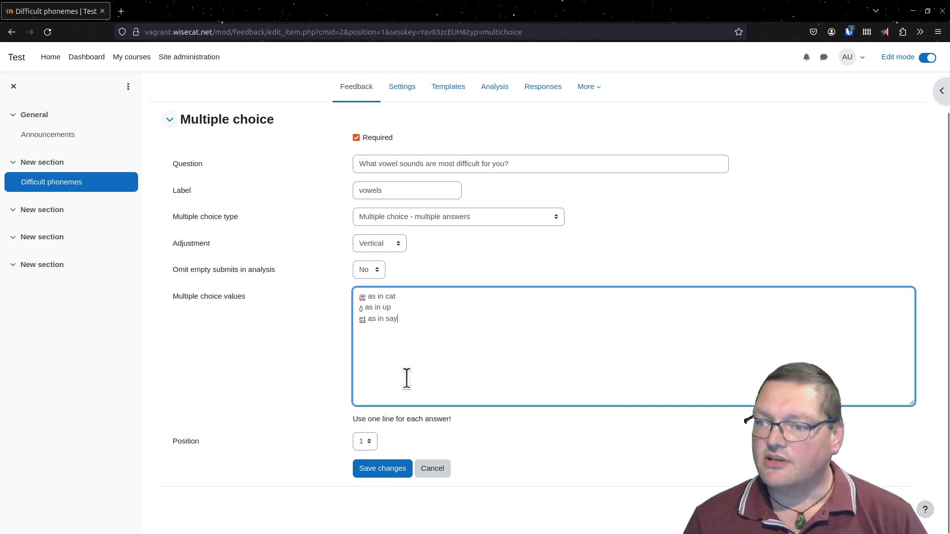
left_click(388, 468)
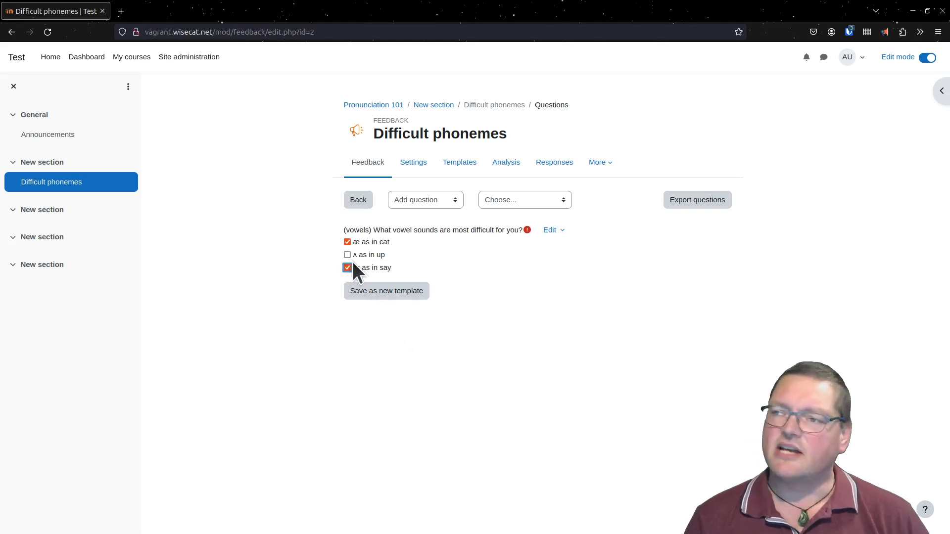
Leave the question editor for the feedback's overview, discarding the trial selections, and preview the questions as students see them
left_click(493, 325)
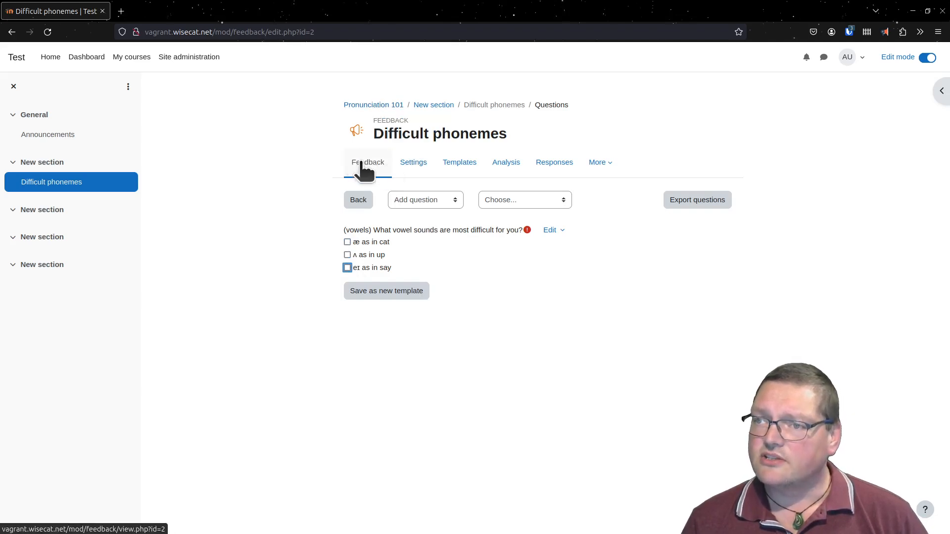
left_click(380, 105)
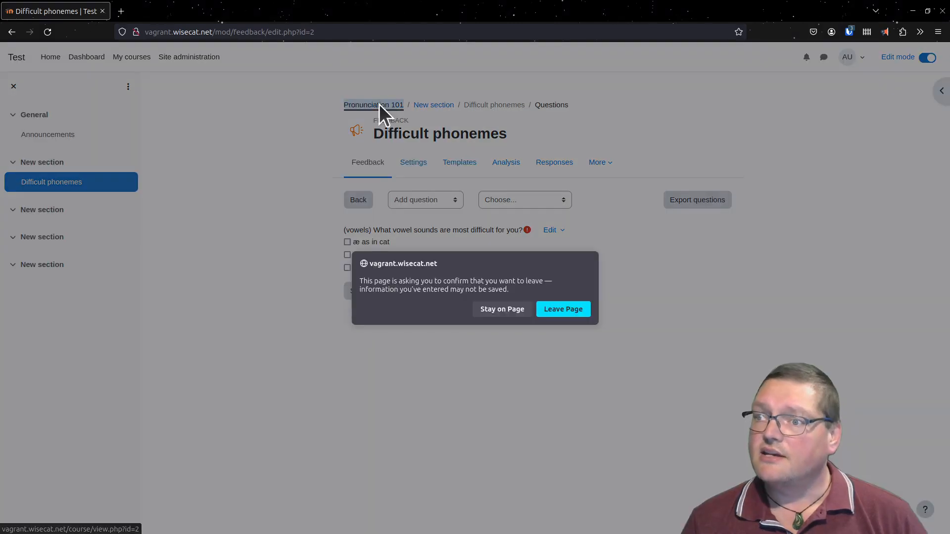
left_click(480, 312)
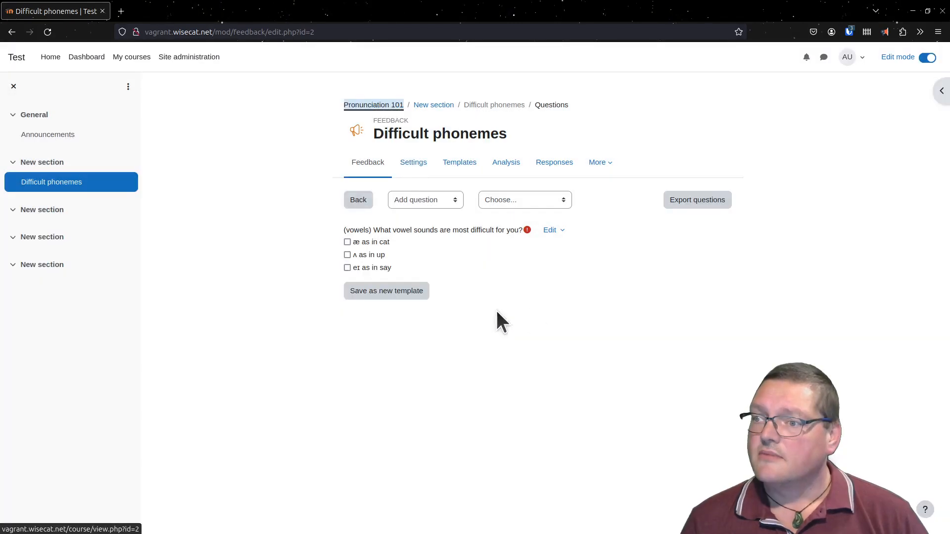
left_click(366, 161)
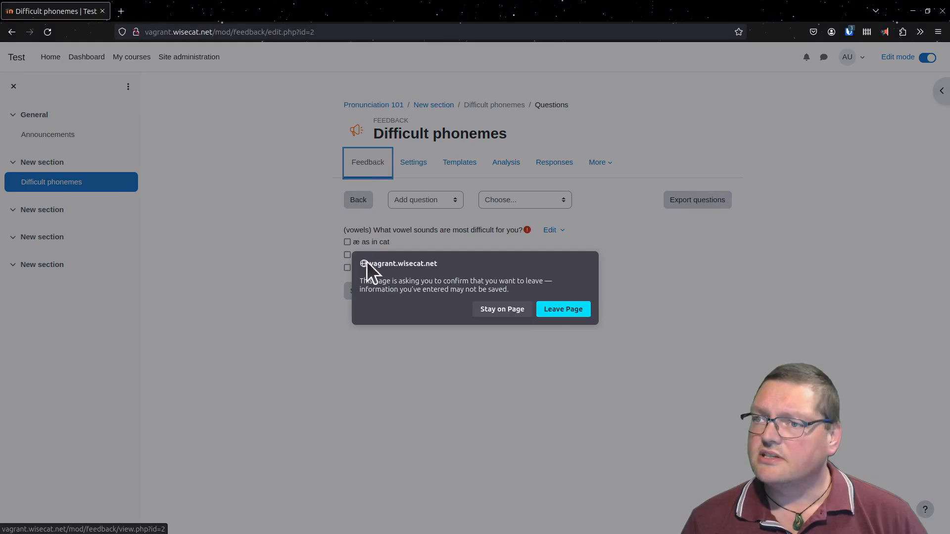
left_click(563, 310)
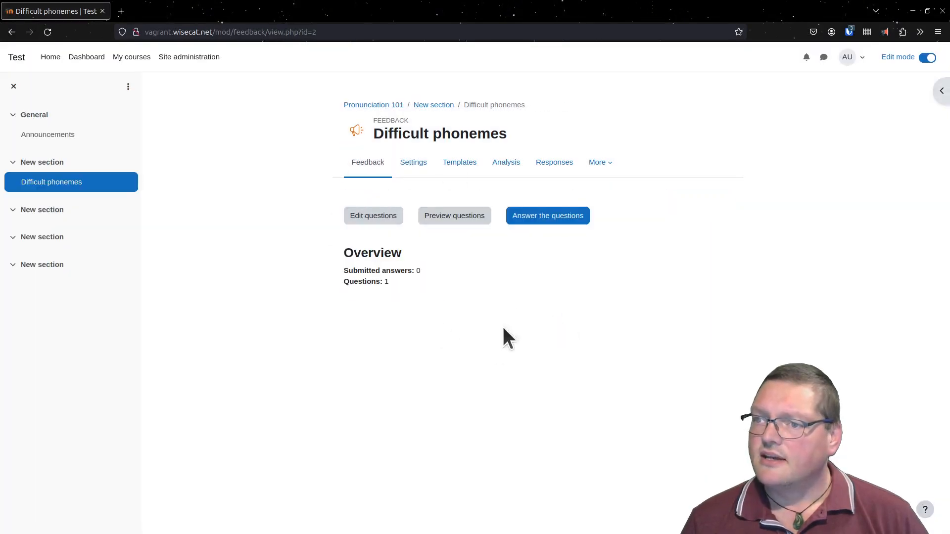
left_click(456, 221)
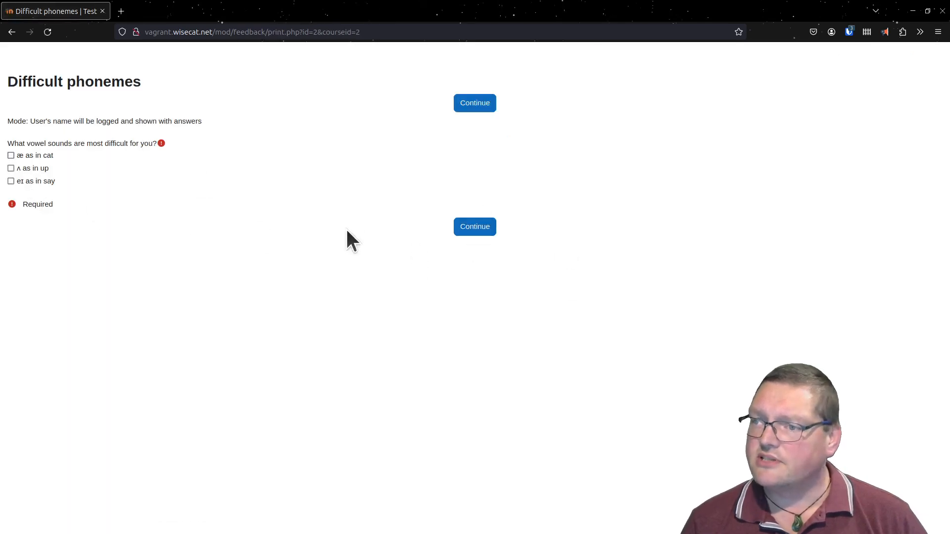
left_click(490, 232)
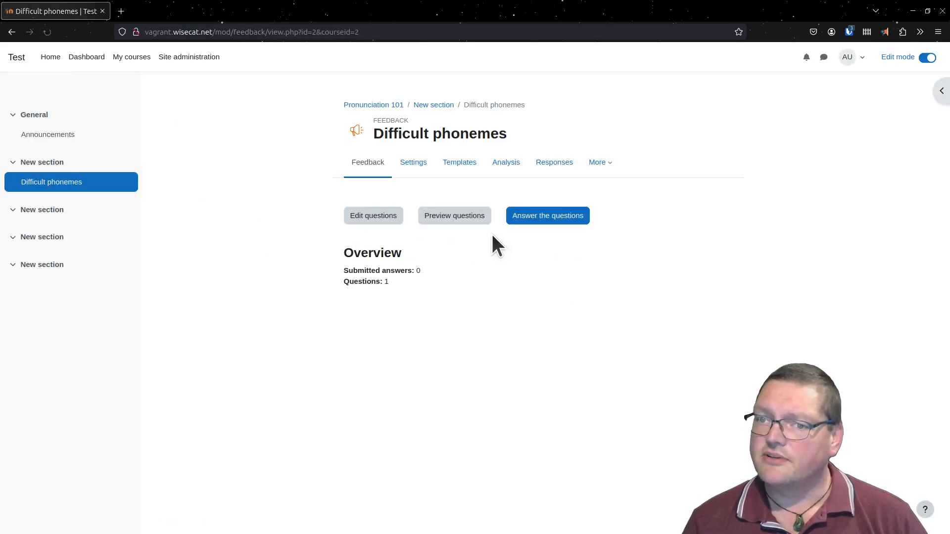
Answer the feedback with "æ as in cat" and "eɪ as in say", submit the answers and continue to the course page
left_click(546, 215)
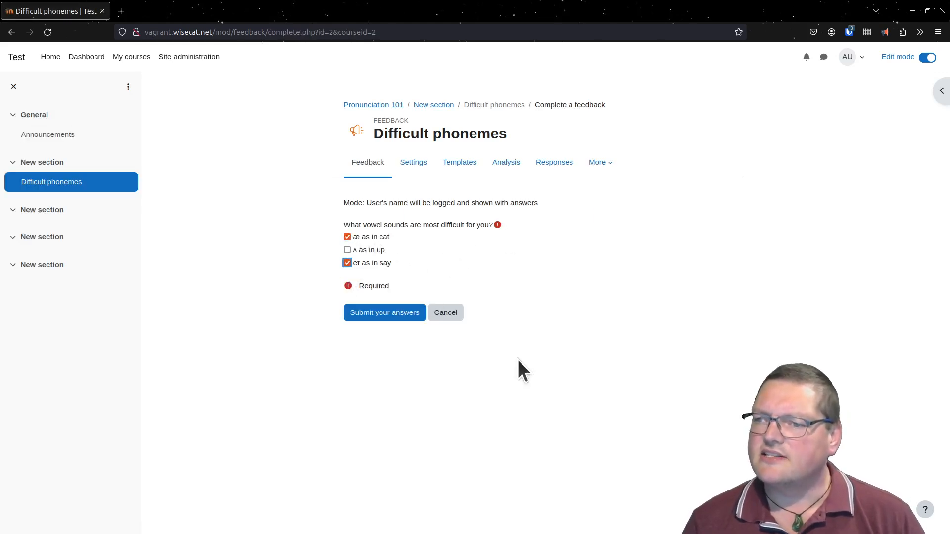
left_click(384, 318)
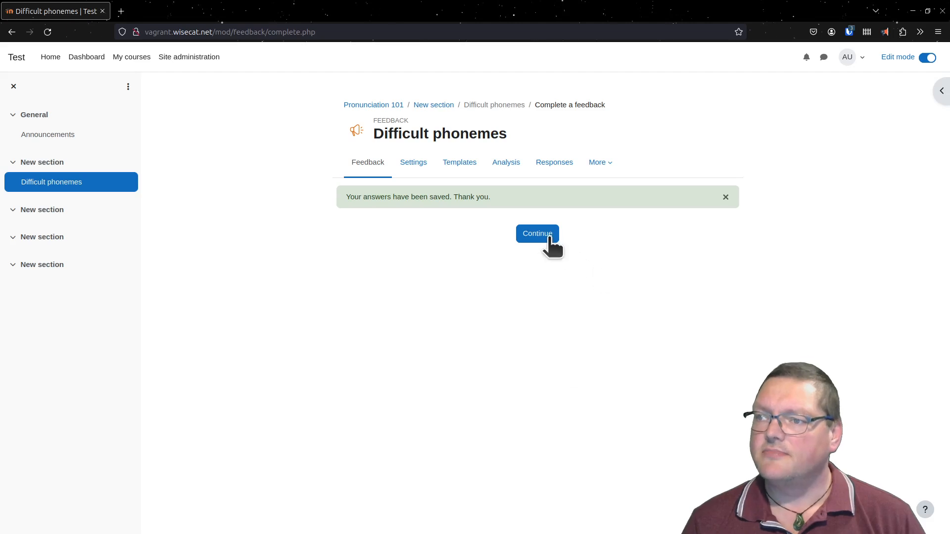
left_click(550, 245)
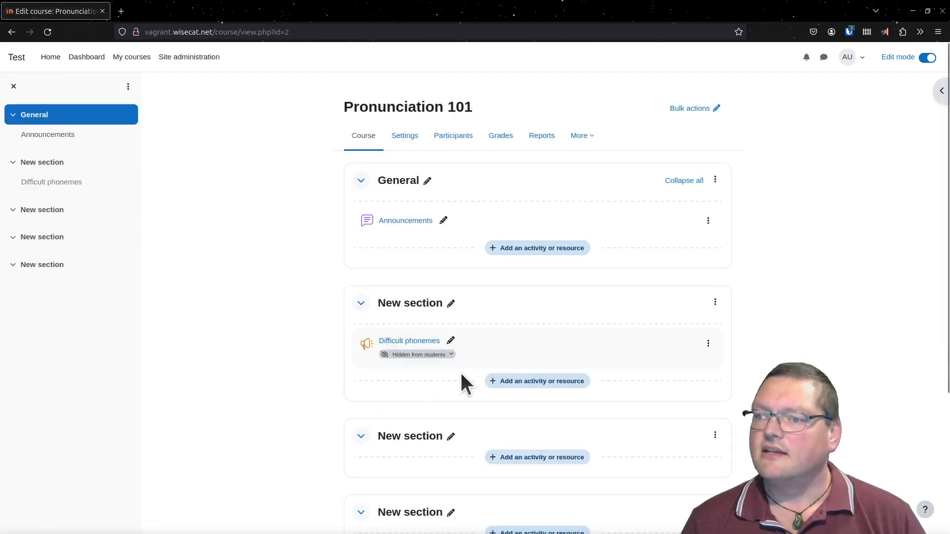
Reopen the Difficult phonemes feedback and examine its submitted response, including the respondent's profile and chosen vowel sounds
left_click(407, 341)
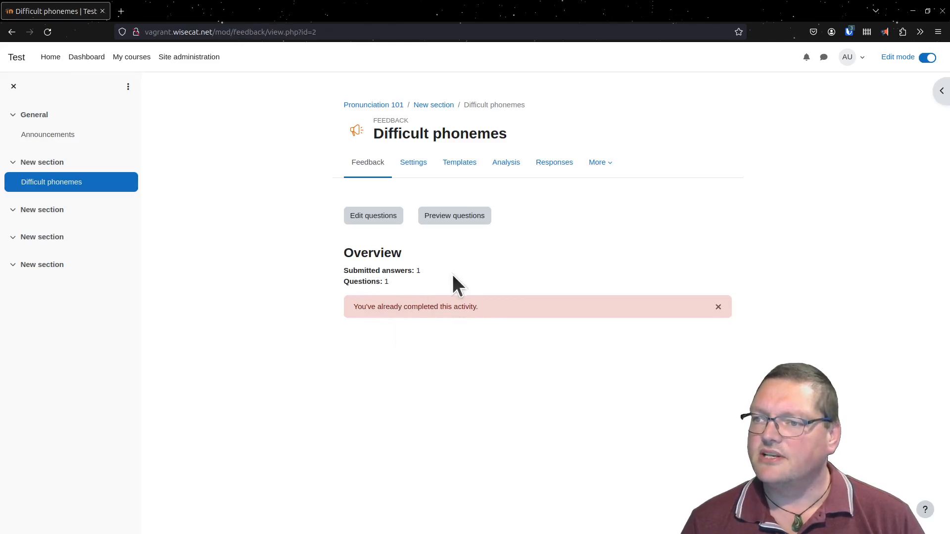
left_click(559, 171)
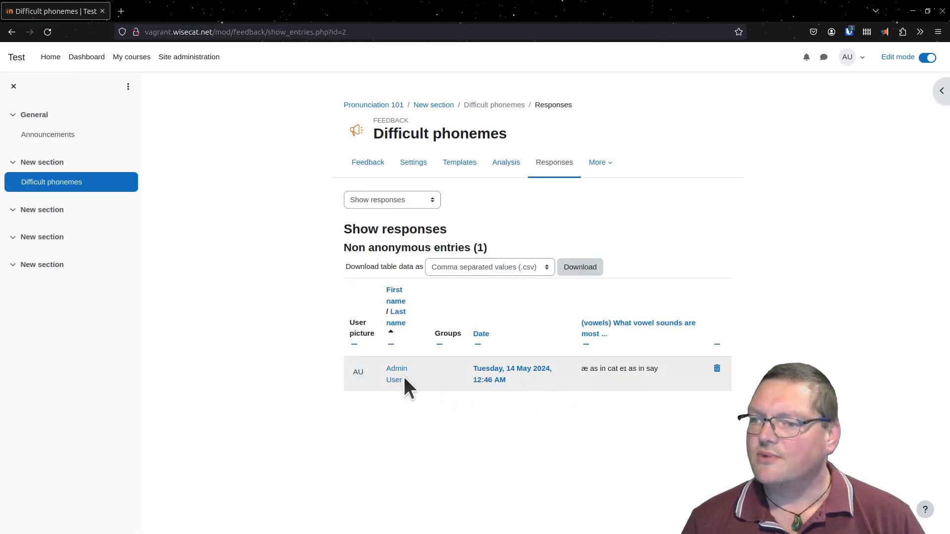
left_click(391, 380)
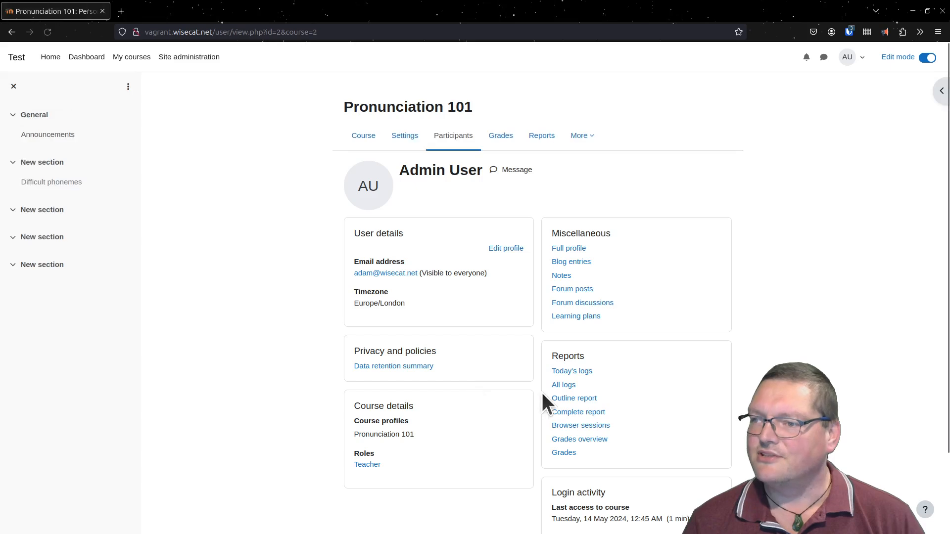
left_click(6, 34)
triple_click(622, 370)
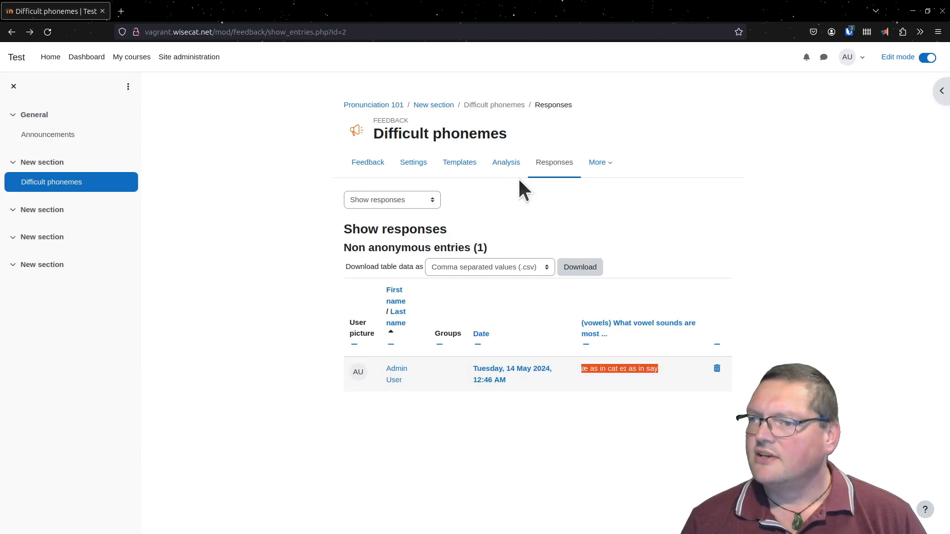
Examine the feedback's analysis chart for the vowels question and show its chart data
left_click(506, 163)
scroll(723, 260, "down", 1)
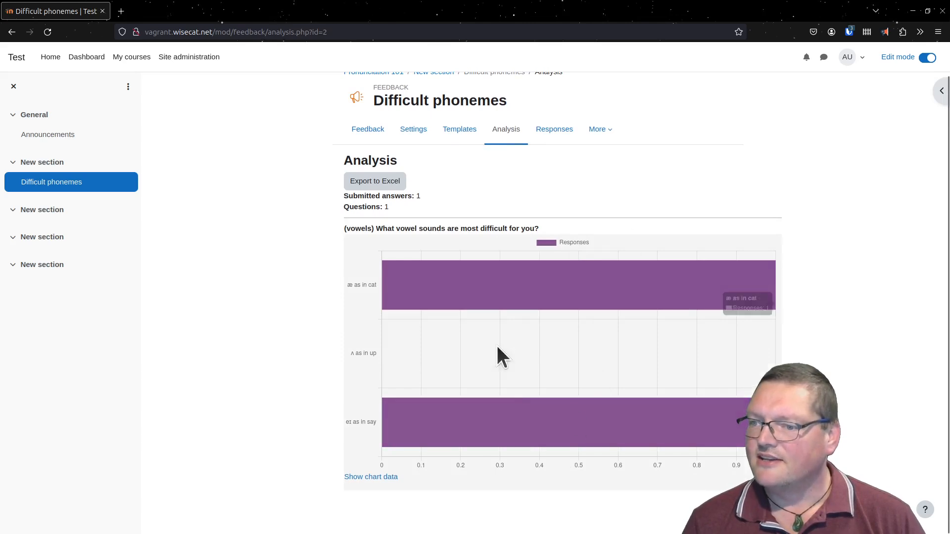
left_click(390, 477)
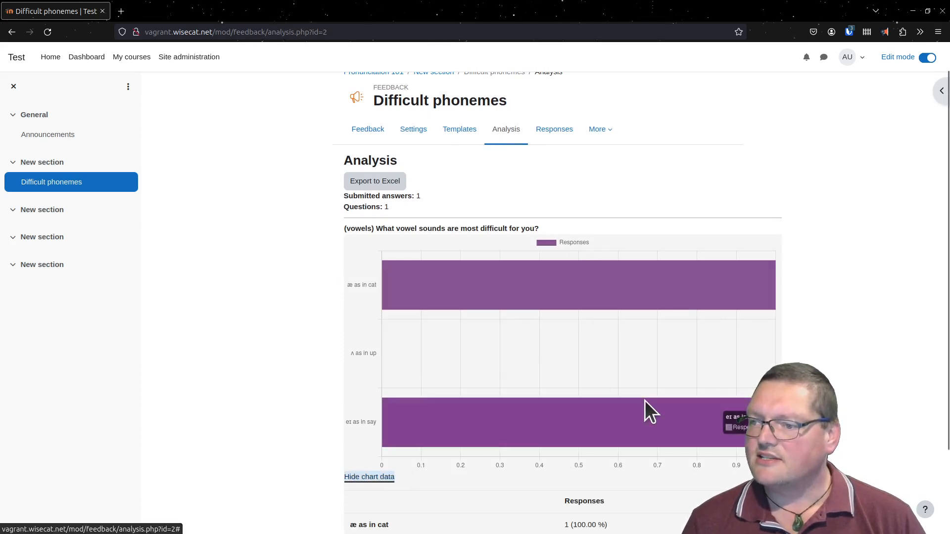
scroll(645, 401, "down", 2)
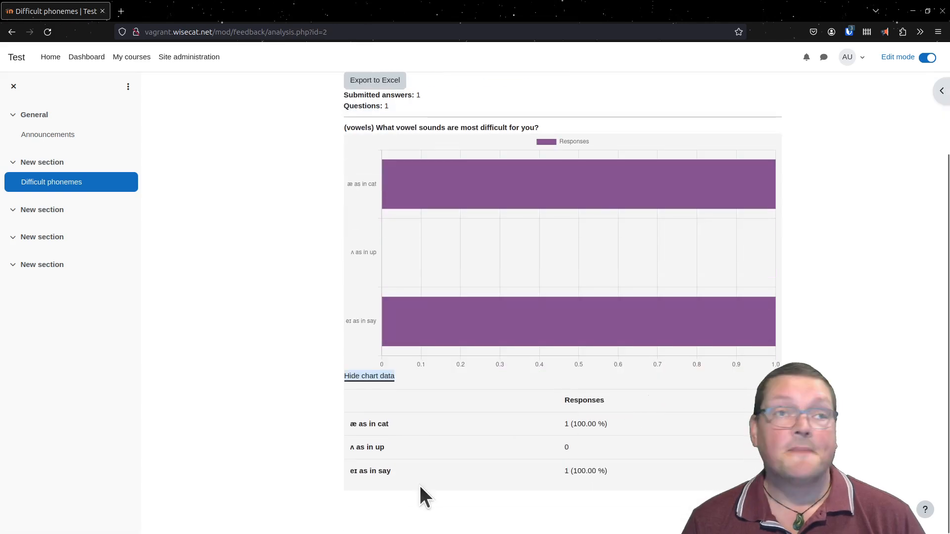
Export the feedback analysis to Excel and save it as "feedback_Difficult phonemes.xlsx" in the RAM folder
scroll(419, 483, "up", 3)
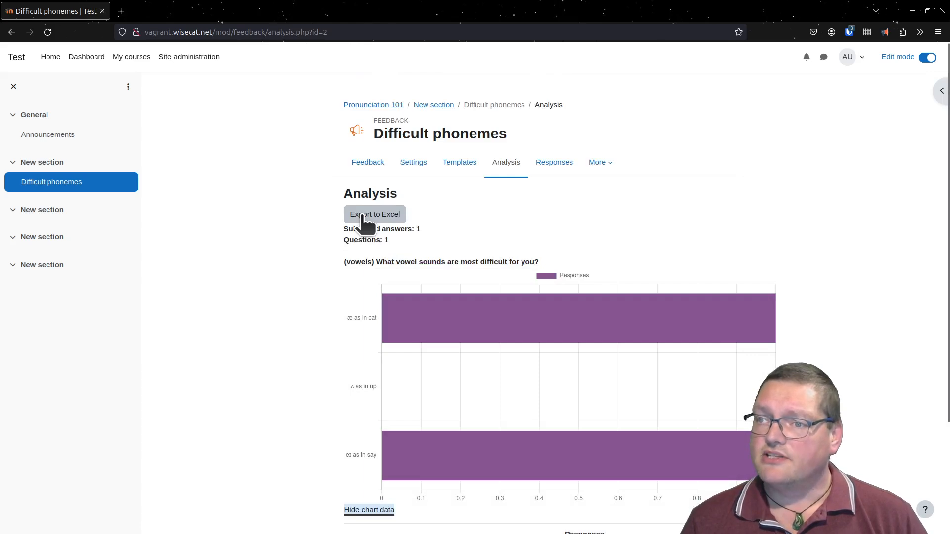
left_click(363, 215)
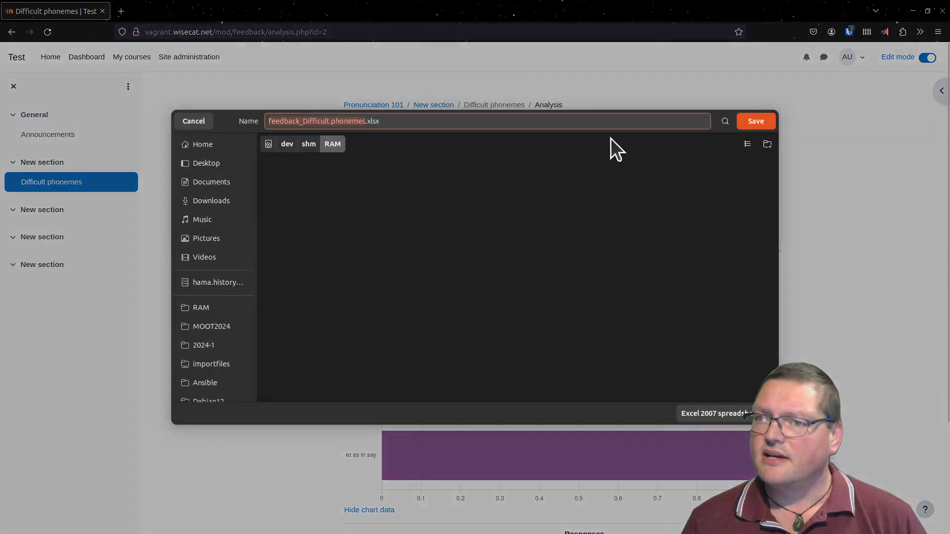
left_click(757, 121)
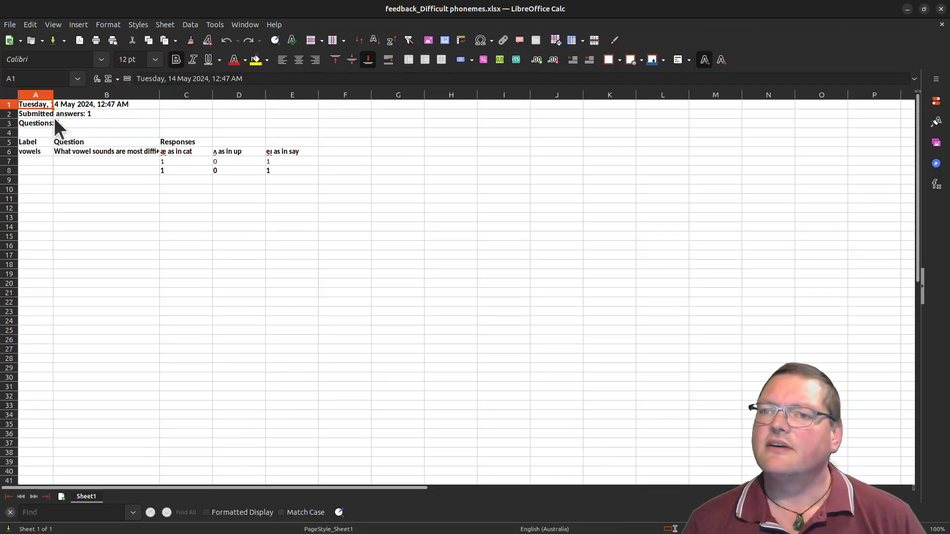
Examine the exported spreadsheet in LibreOffice Calc: the label, question text, answer options and the two response rows in C7:E8
left_click(34, 142)
left_click(38, 153)
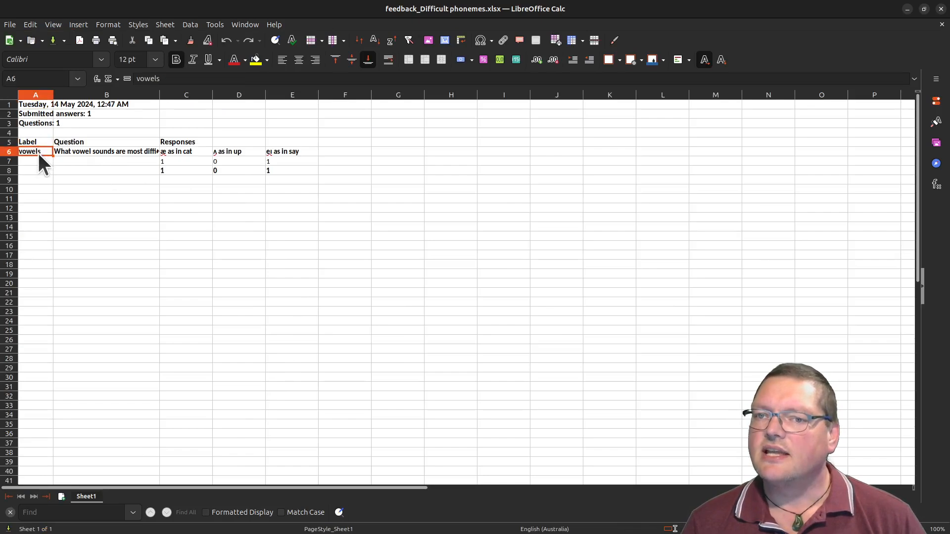
left_click(87, 153)
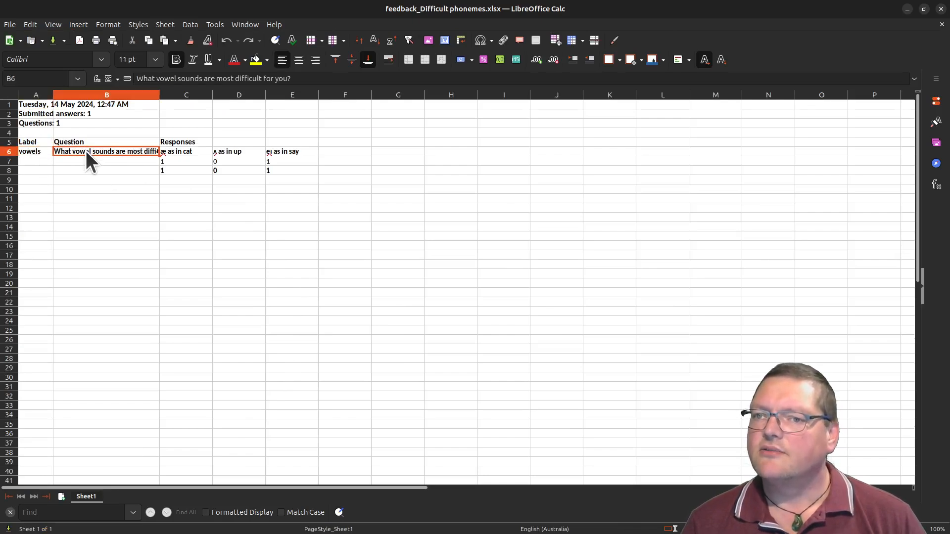
left_click(183, 149)
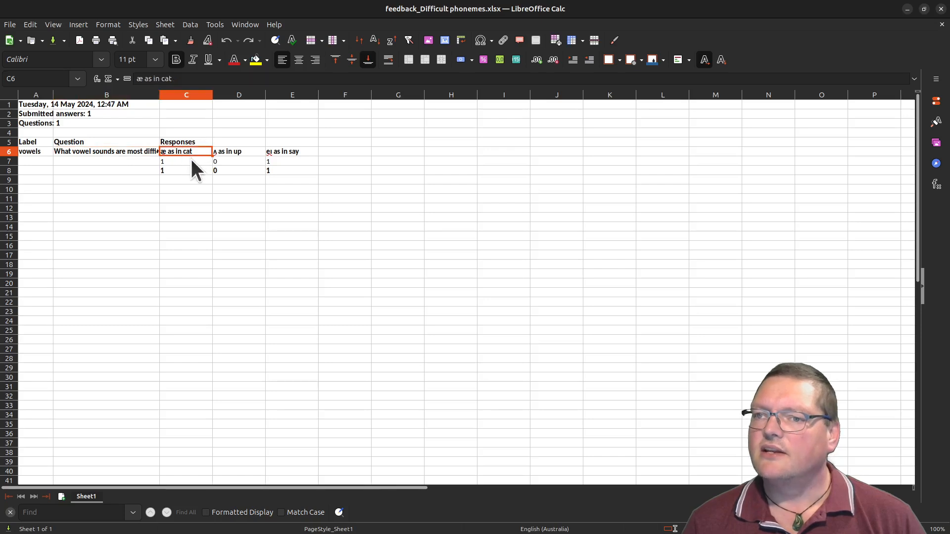
left_click(191, 159)
left_click_drag(174, 170, 265, 163)
left_click(221, 169)
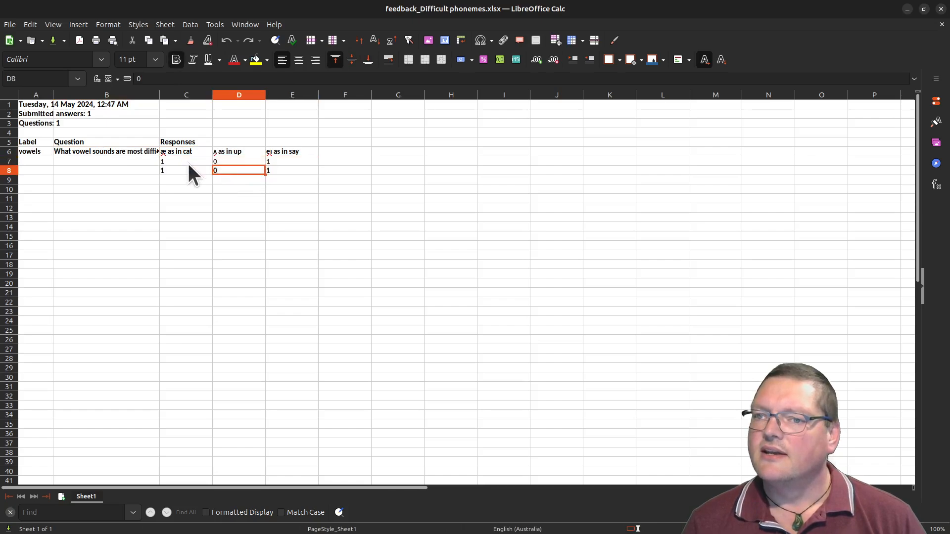
left_click(184, 158)
left_click(266, 160)
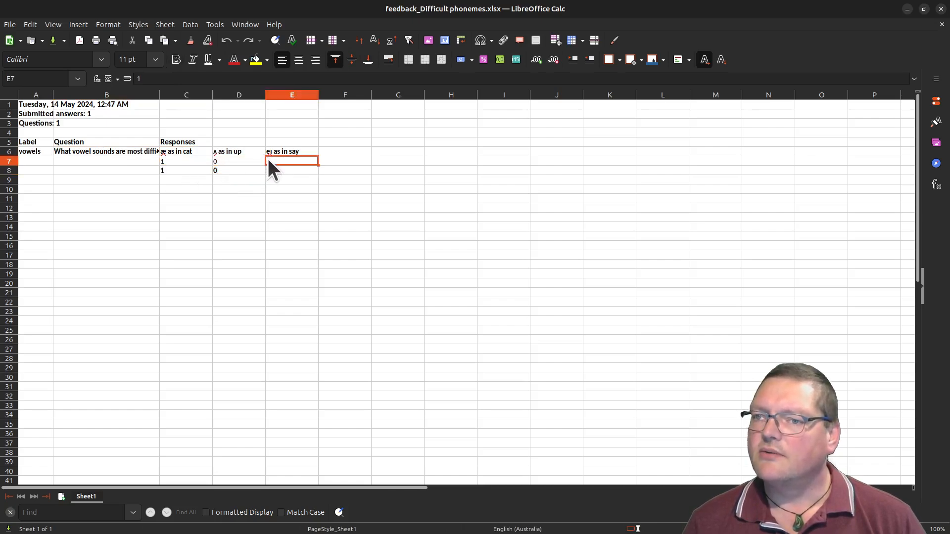
left_click(229, 163)
left_click(180, 171)
left_click_drag(179, 170, 302, 167)
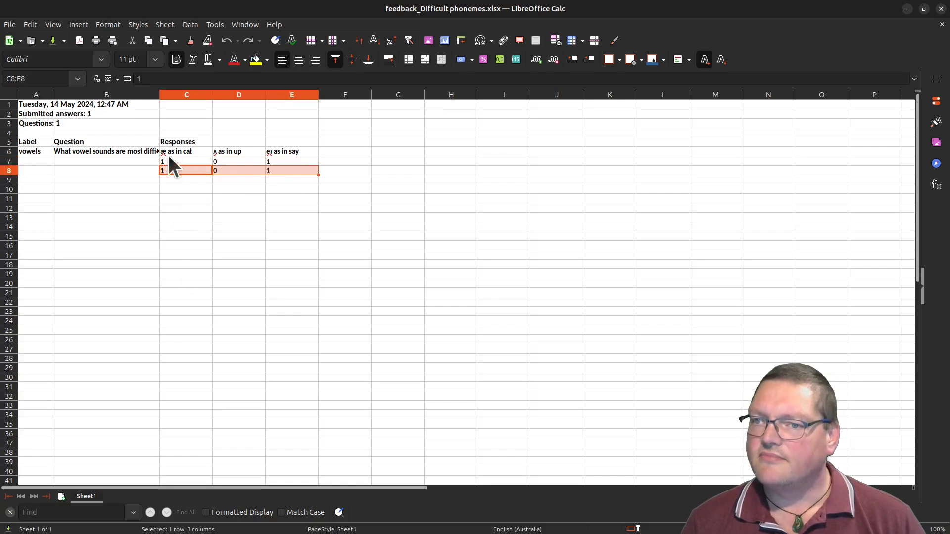
Examine the totals in row 8 and the summary details in rows 1 to 3 of the exported spreadsheet, and close it
left_click(169, 171)
left_click(274, 169)
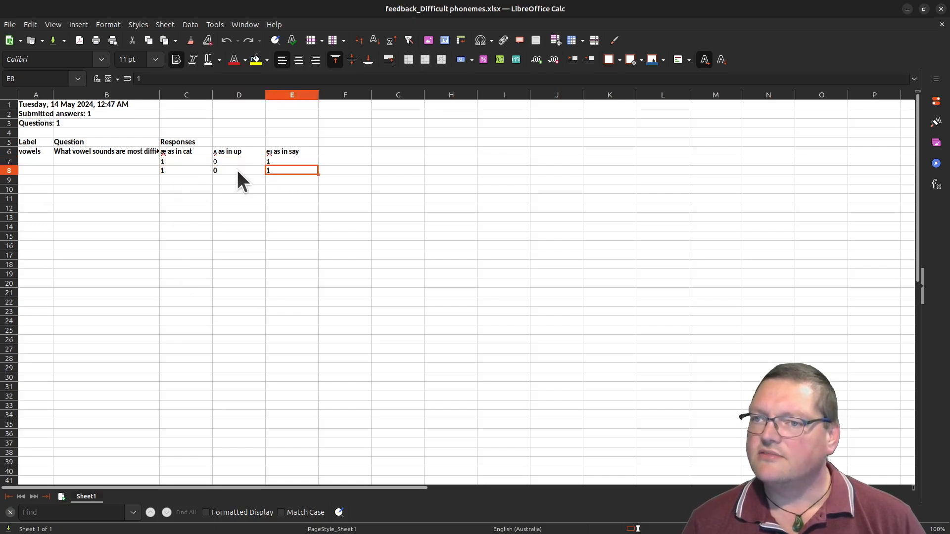
left_click(235, 170)
left_click(187, 169)
left_click(295, 169)
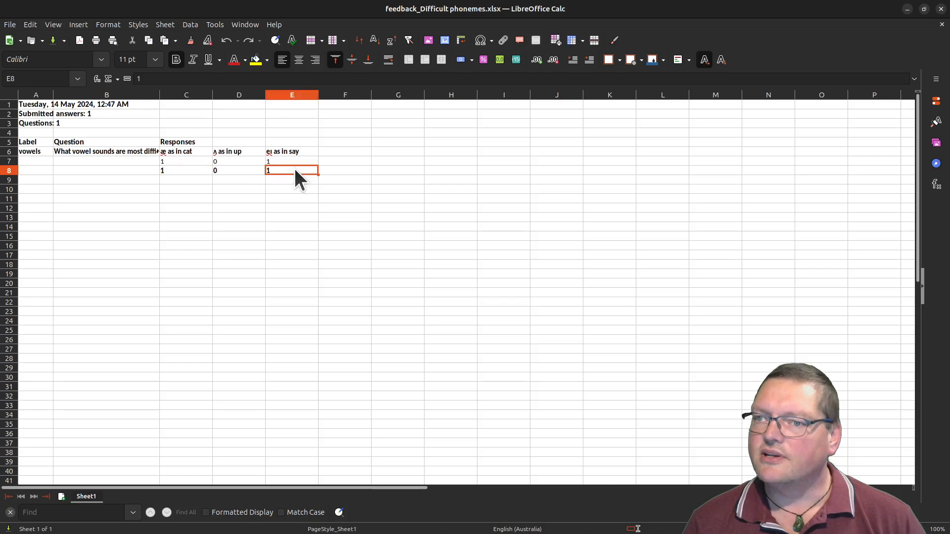
left_click(63, 116)
left_click(63, 125)
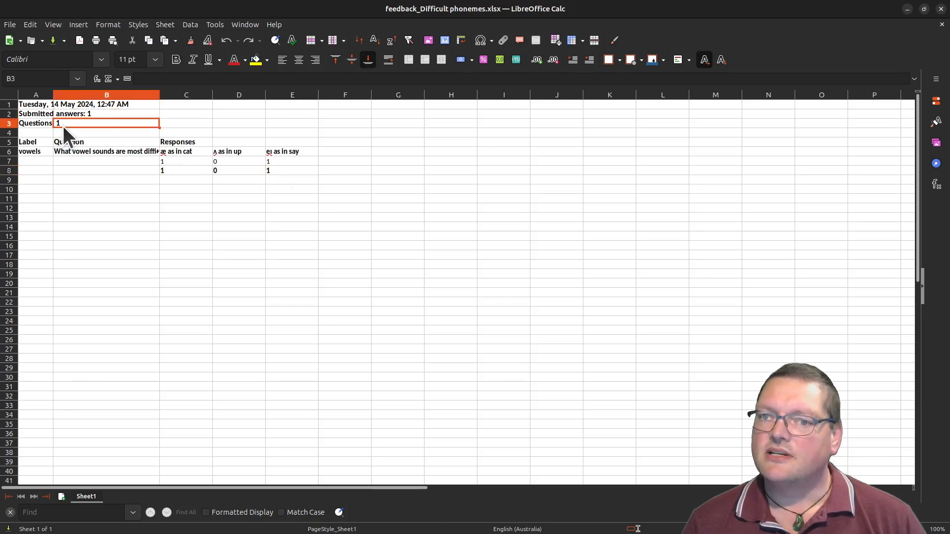
left_click(96, 108)
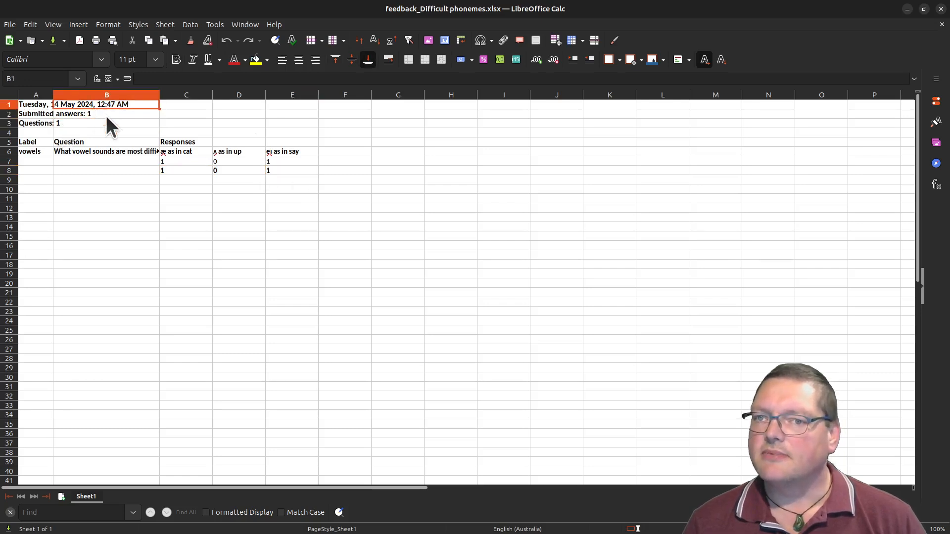
left_click(941, 9)
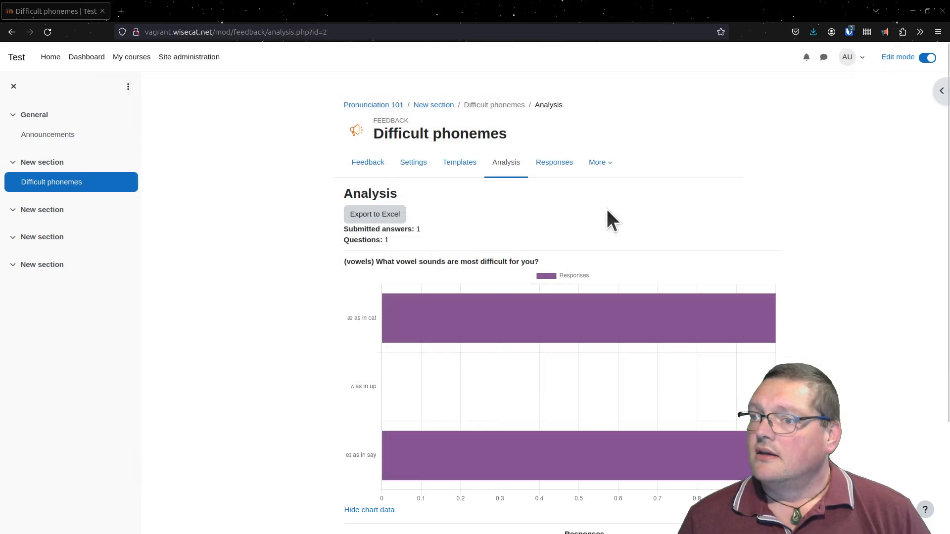
Show the Difficult phonemes feedback on the Pronunciation 101 course page and turn off edit mode
left_click(367, 107)
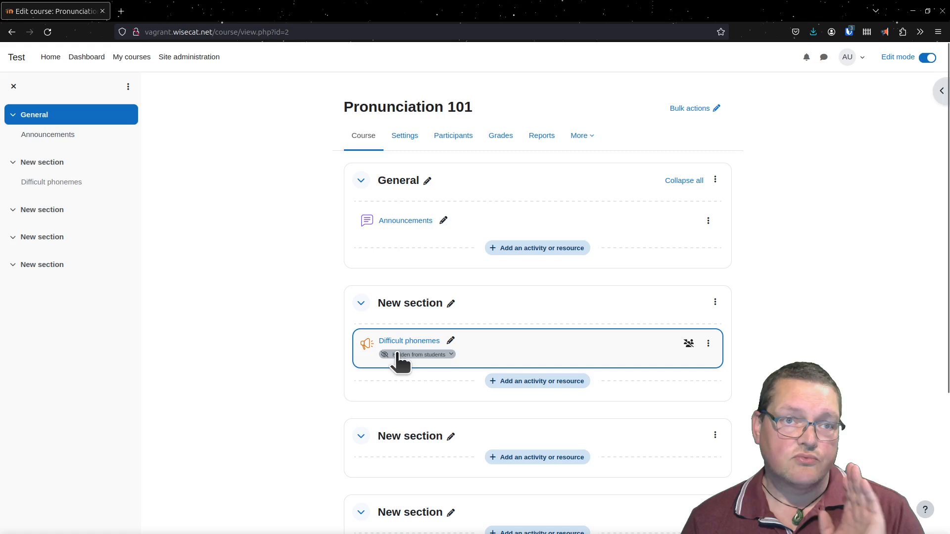
left_click(451, 354)
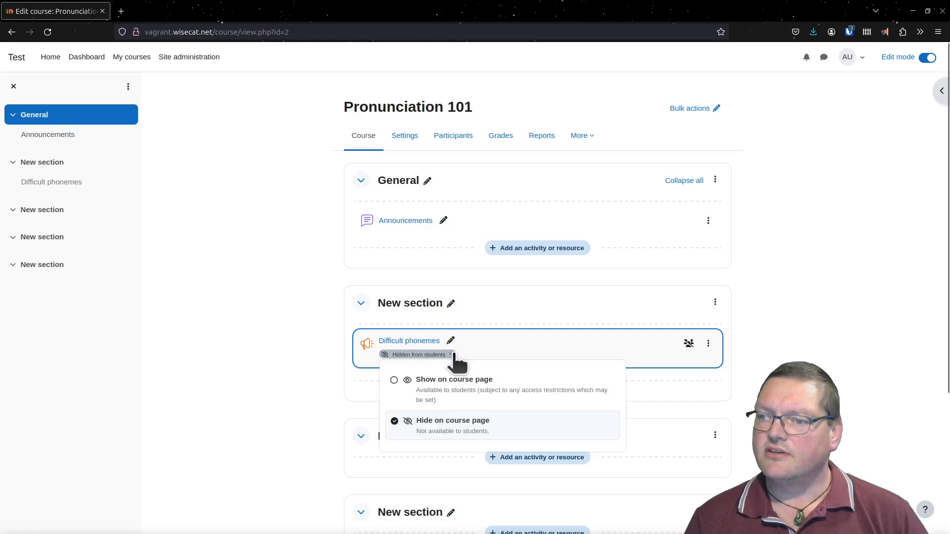
left_click(451, 386)
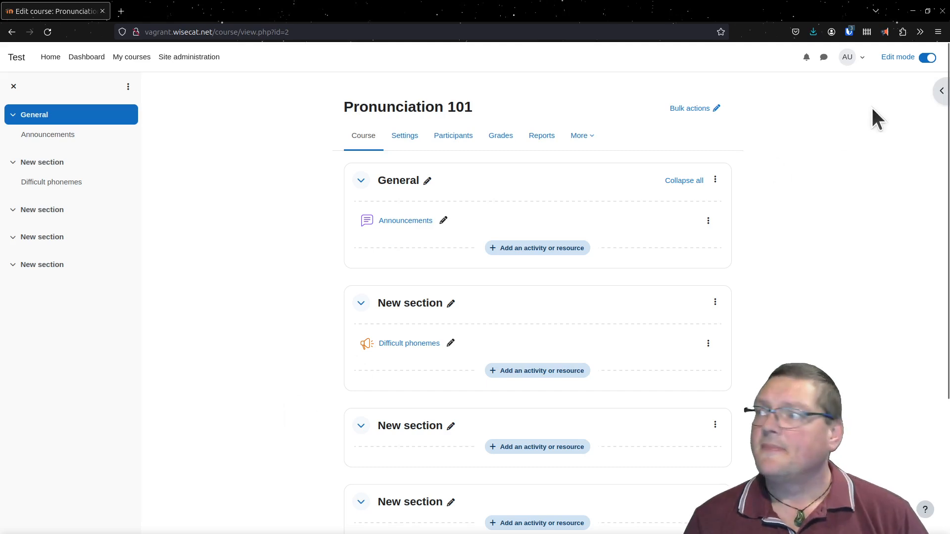
left_click(927, 57)
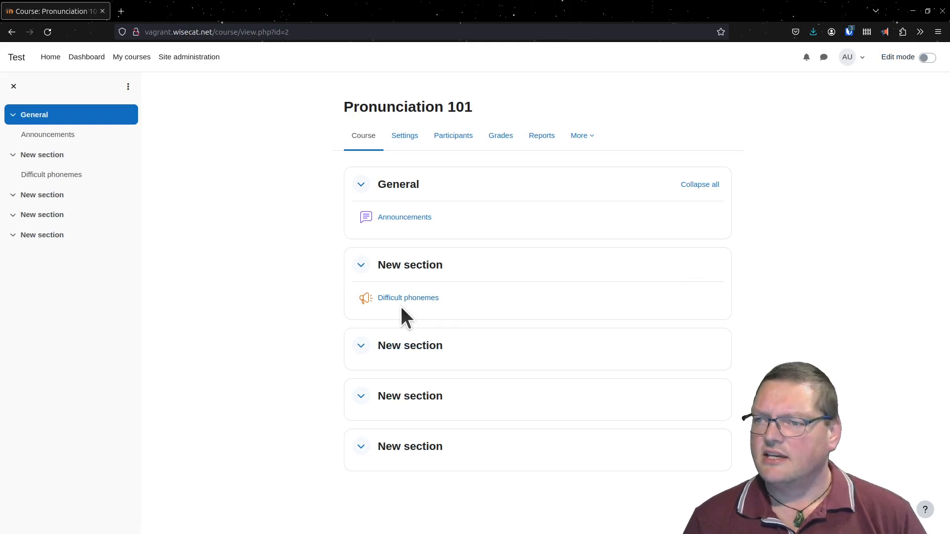
Open the Difficult phonemes feedback from the course page and examine its overview
key("ctrl+plus")
key("ctrl+plus")
key("ctrl+plus")
key("ctrl+plus")
scroll(451, 341, "down", 2)
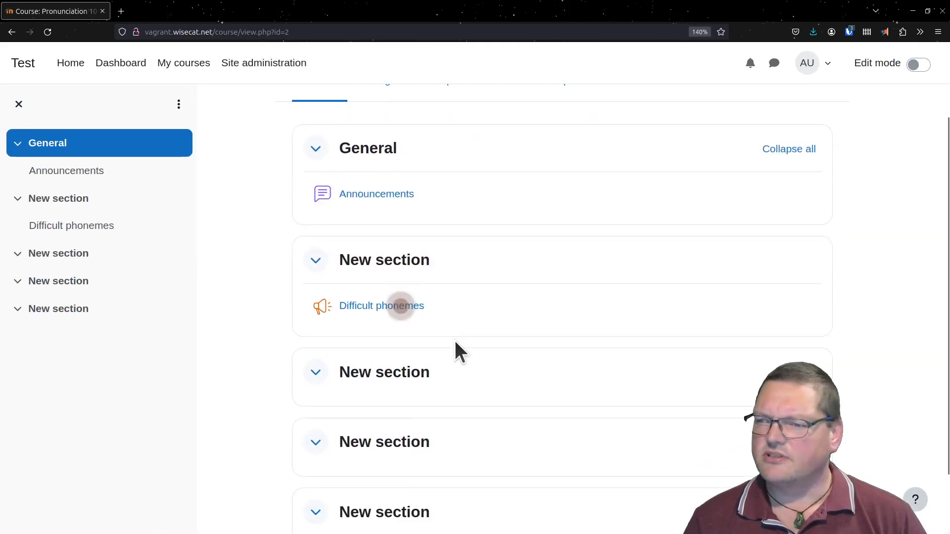
left_click(395, 306)
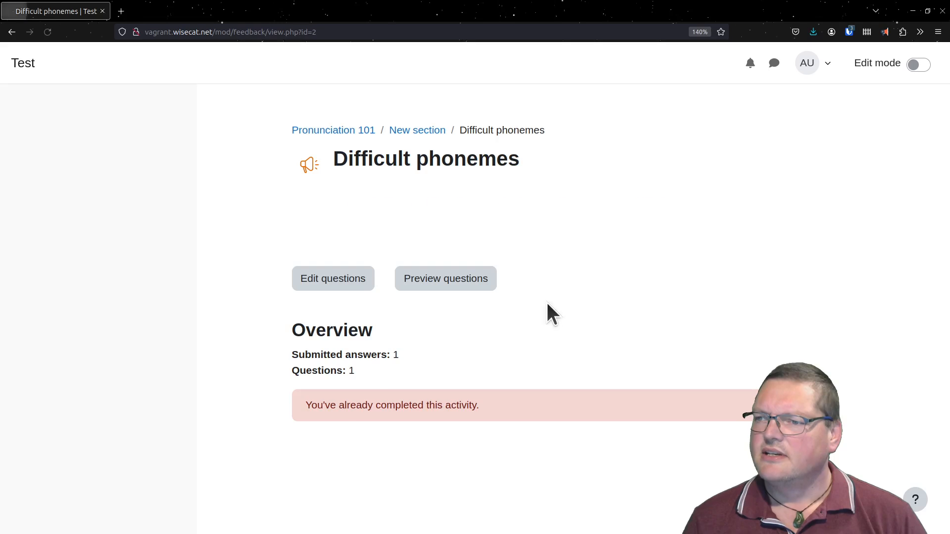
left_click(332, 282)
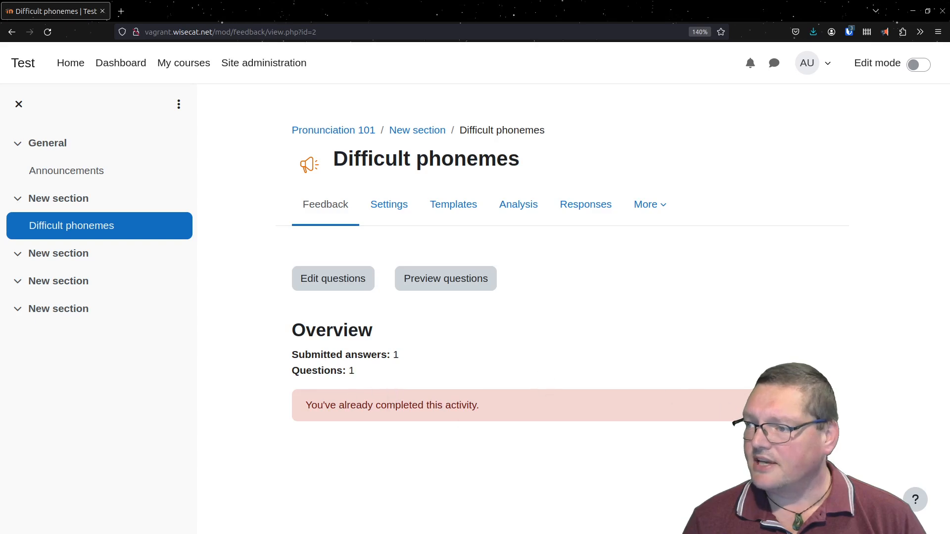
Delete the submitted test response from the Difficult phonemes feedback's responses
left_click(516, 208)
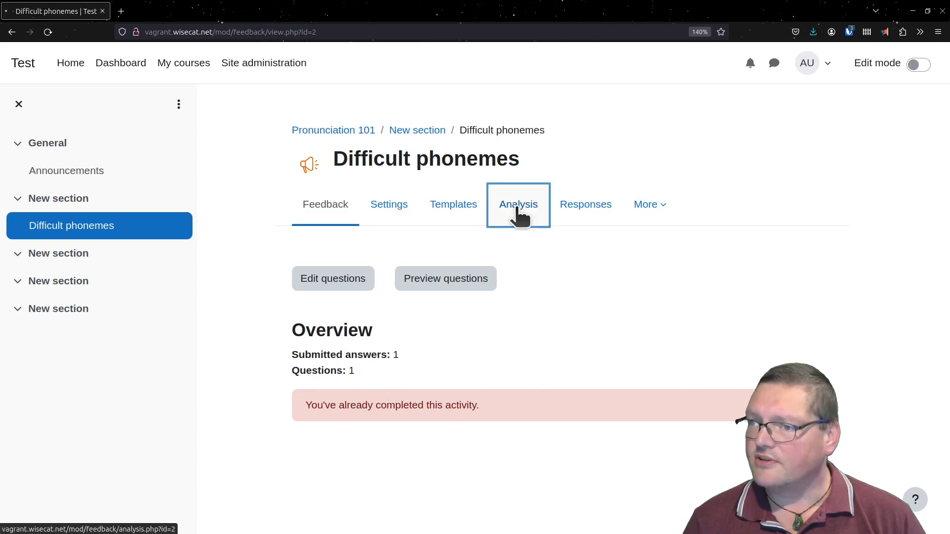
left_click(587, 198)
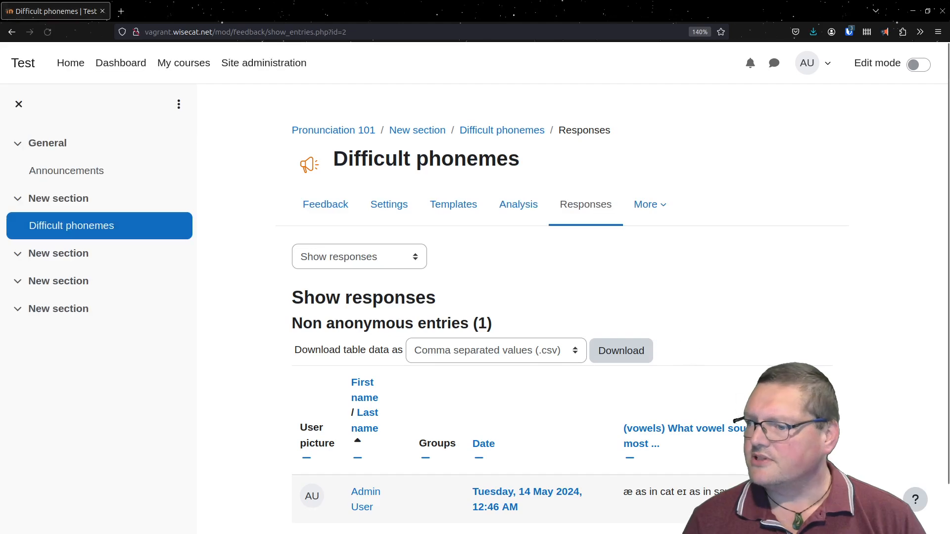
scroll(657, 326, "down", 2)
left_click(813, 442)
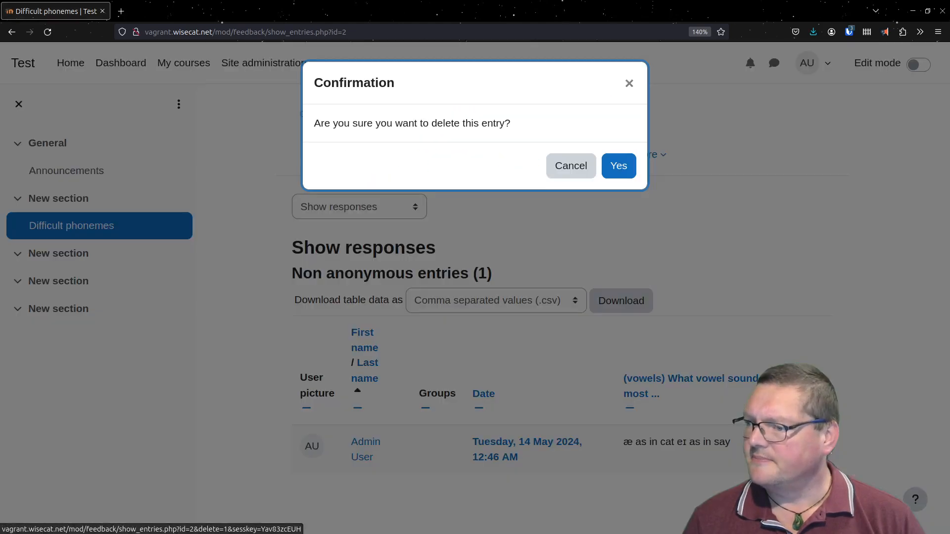
left_click(618, 166)
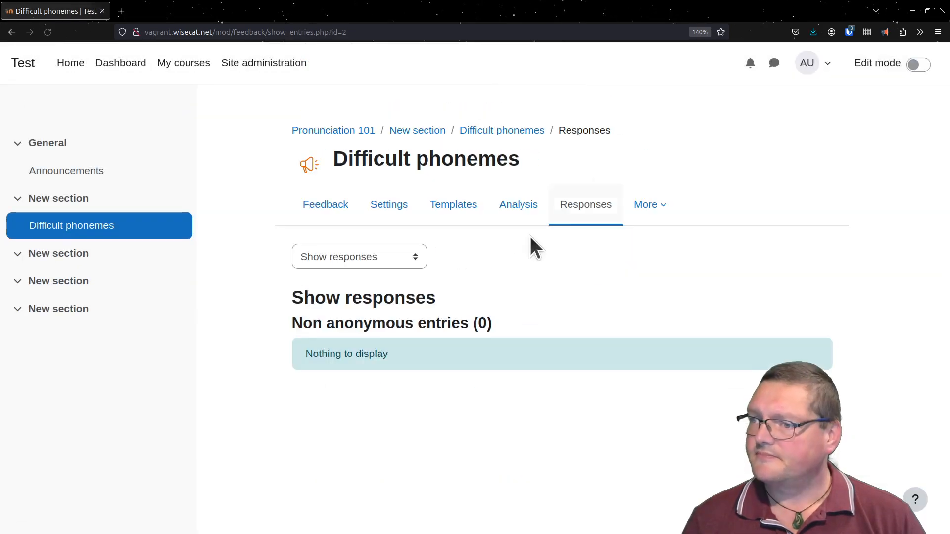
View the feedback's answer form with the vowel sounds question and leave it without submitting answers
left_click(346, 220)
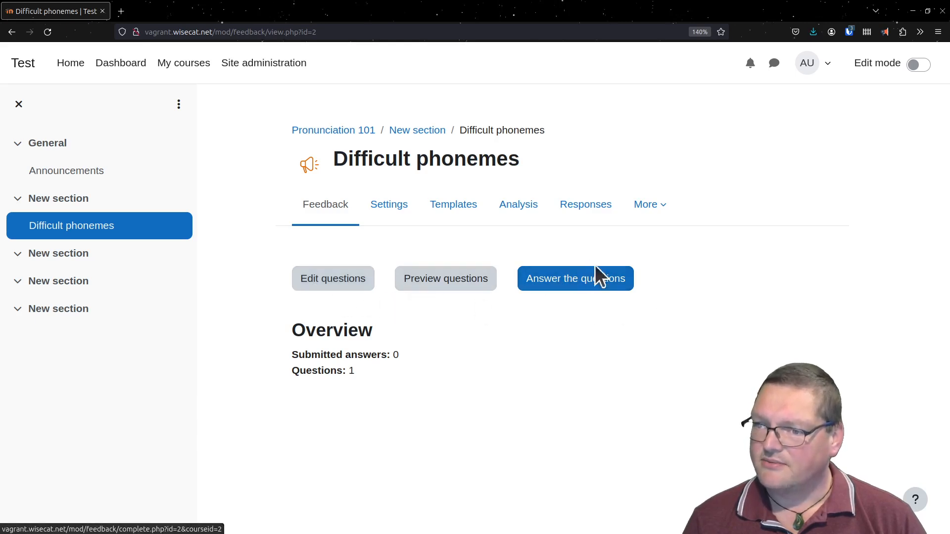
left_click(579, 291)
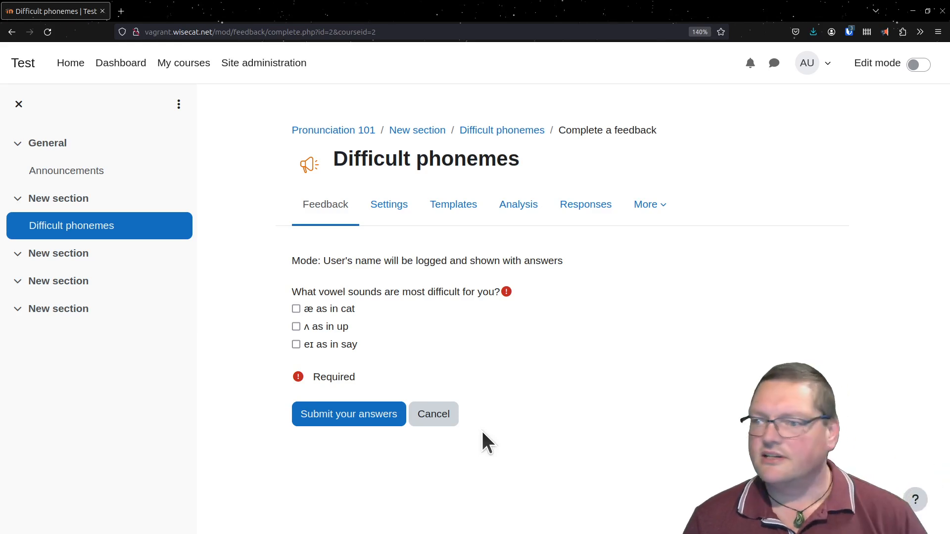
left_click(444, 423)
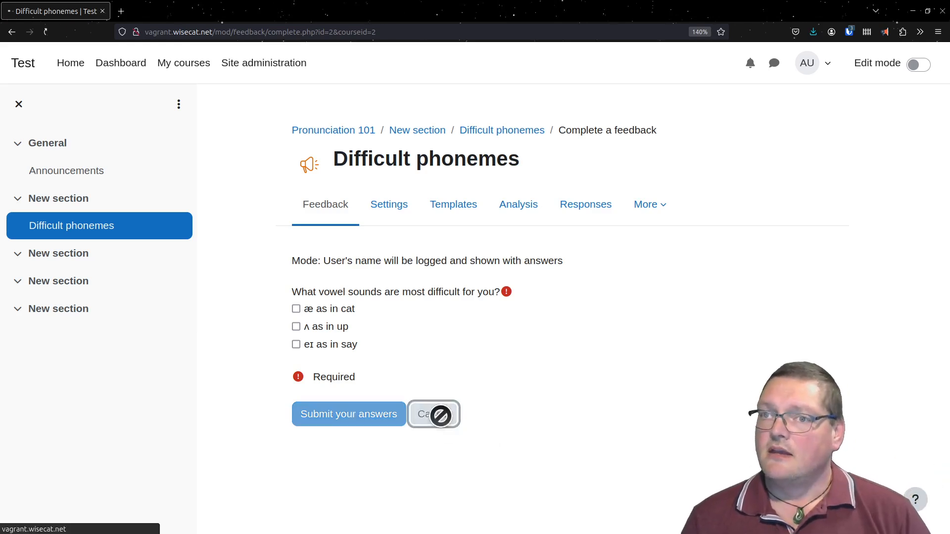